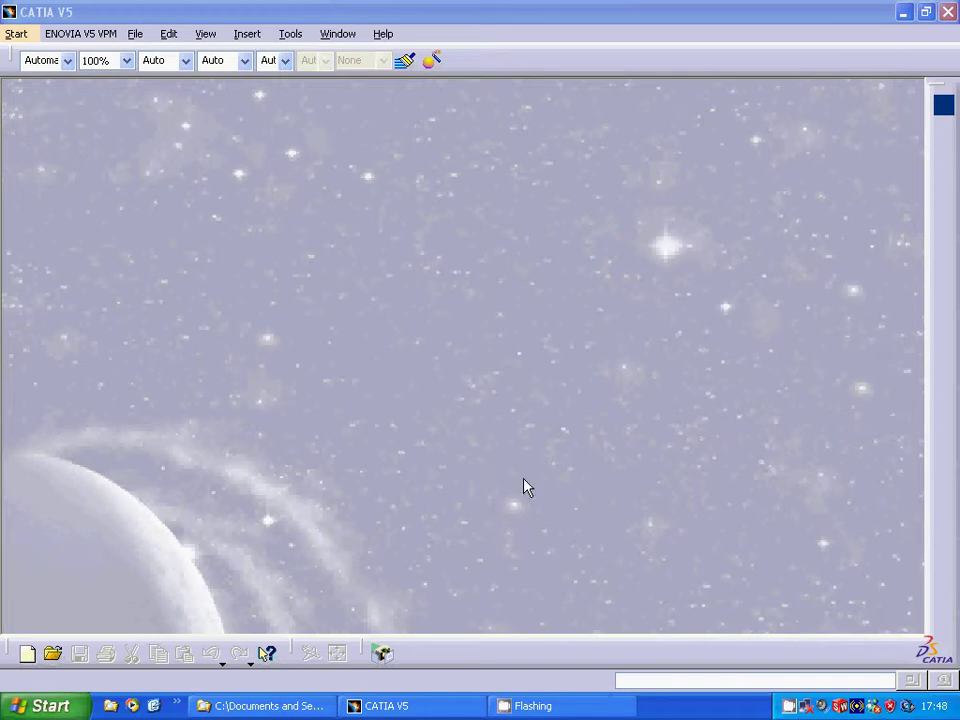
Launch Generative Sheetmetal Design from the Start menu to create a new part, Part1
left_click(16, 34)
mouse_move(67, 110)
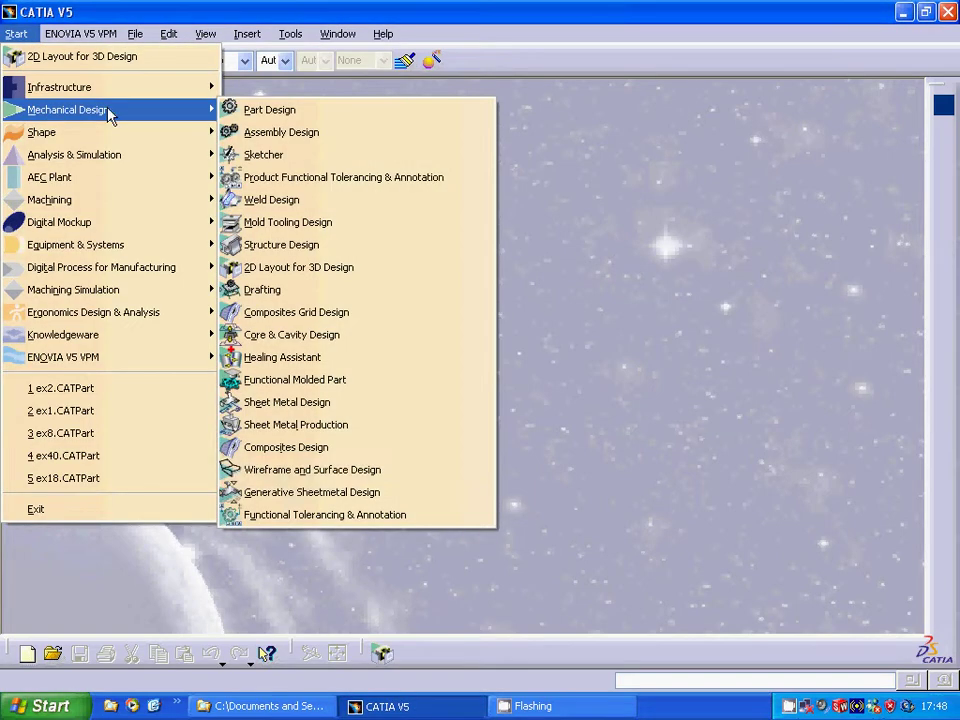
left_click(288, 492)
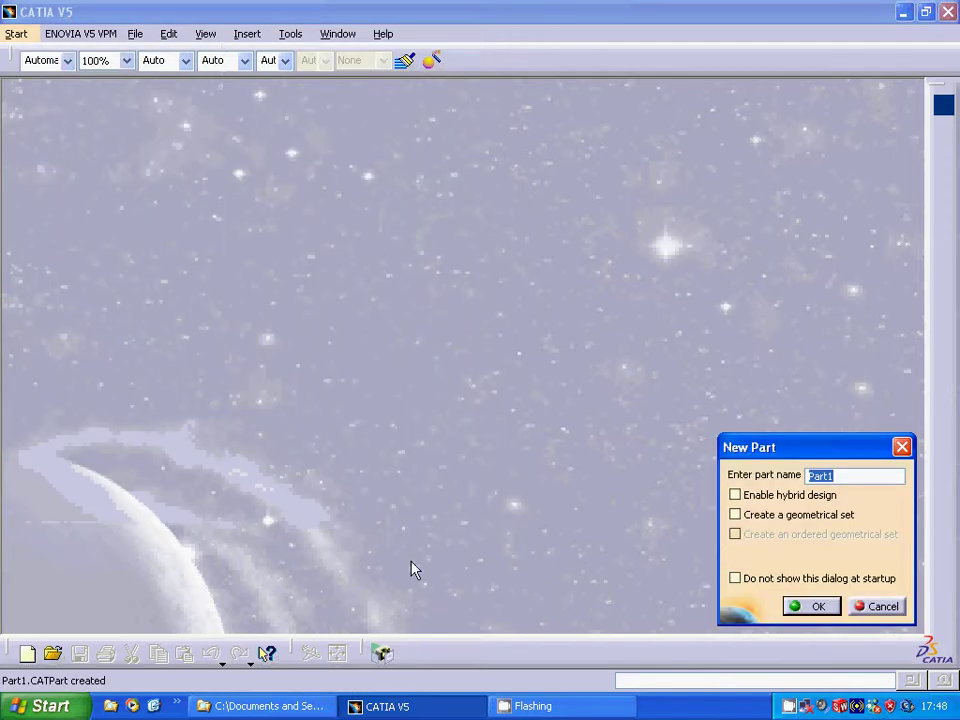
Confirm Part1 and accept sheet-metal parameters of 2 mm thickness and 4 mm bend radius
left_click(812, 607)
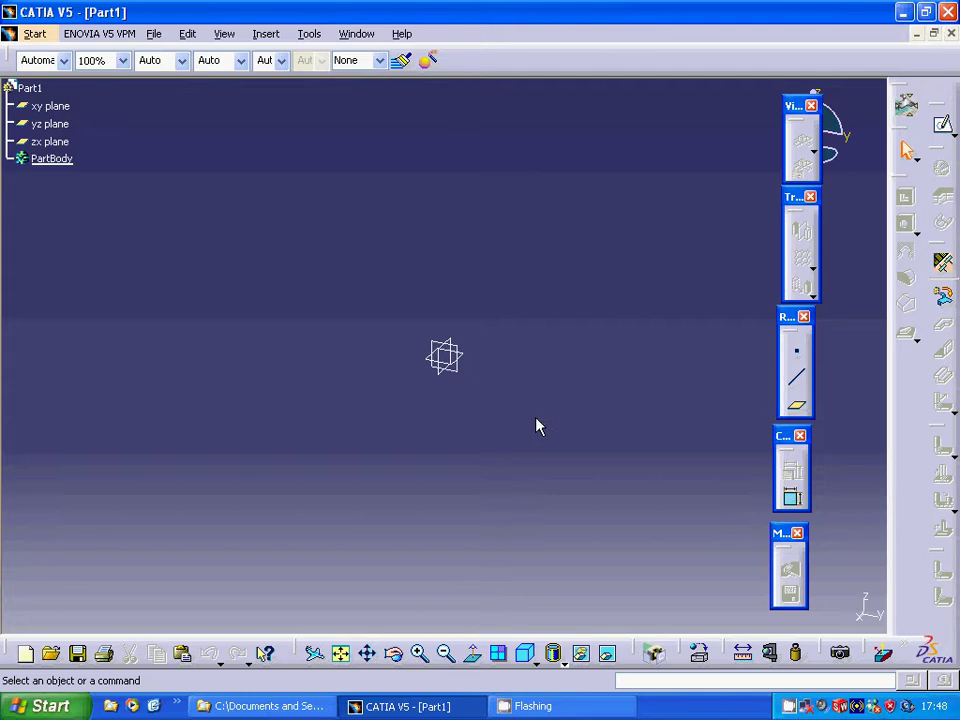
left_click(944, 264)
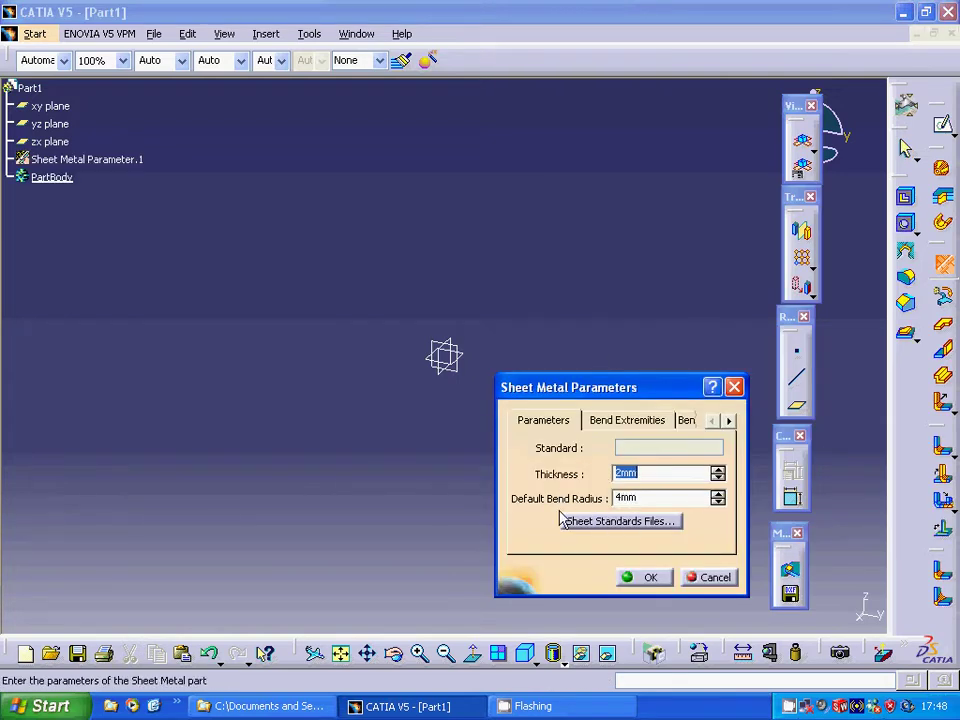
left_click(643, 577)
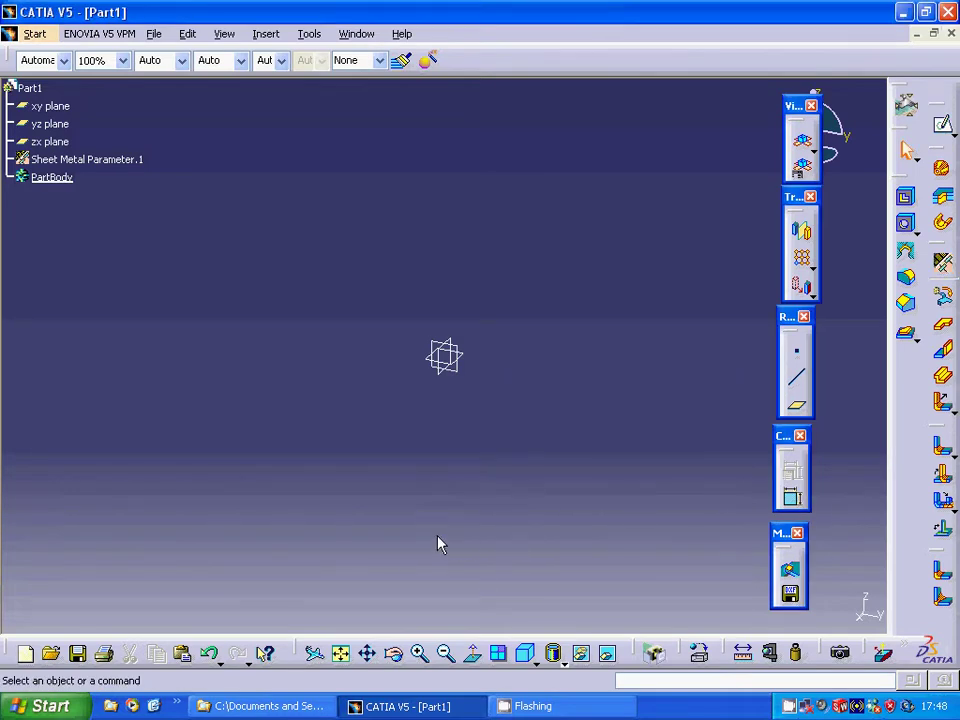
Sketch on the yz plane an L profile of two 100 mm lines cornering at the origin
left_click(440, 357)
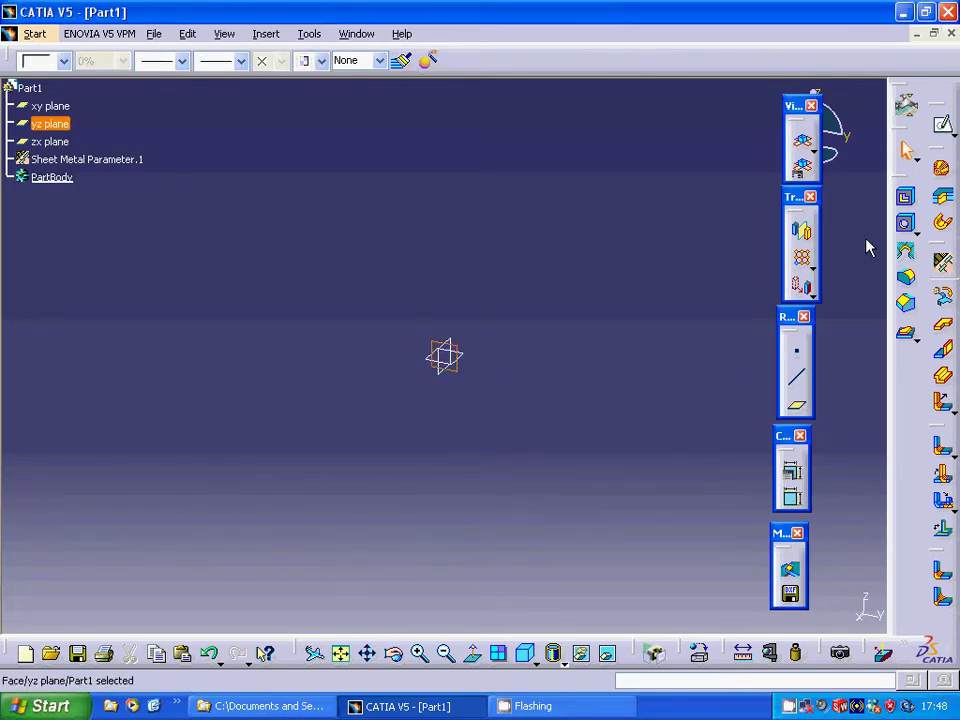
left_click(943, 124)
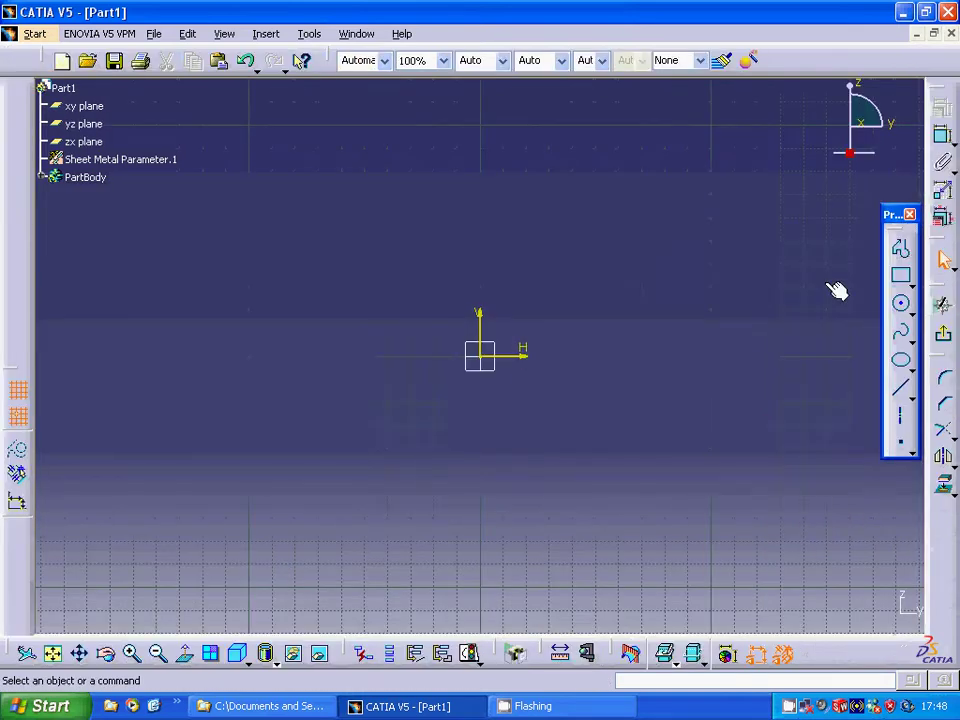
left_click(900, 248)
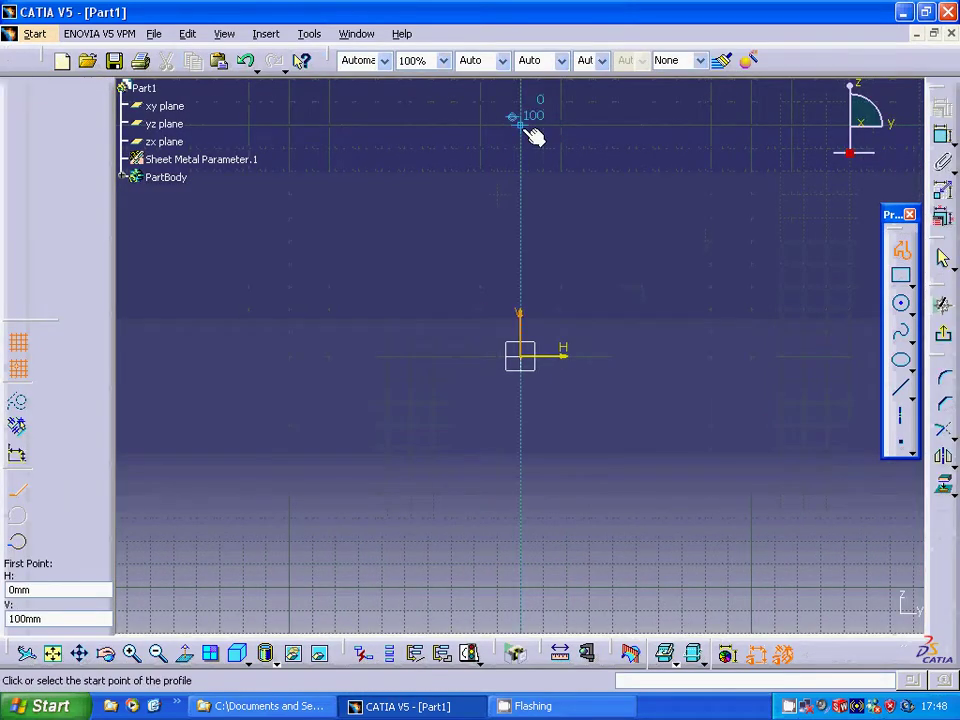
left_click(521, 124)
left_click(520, 356)
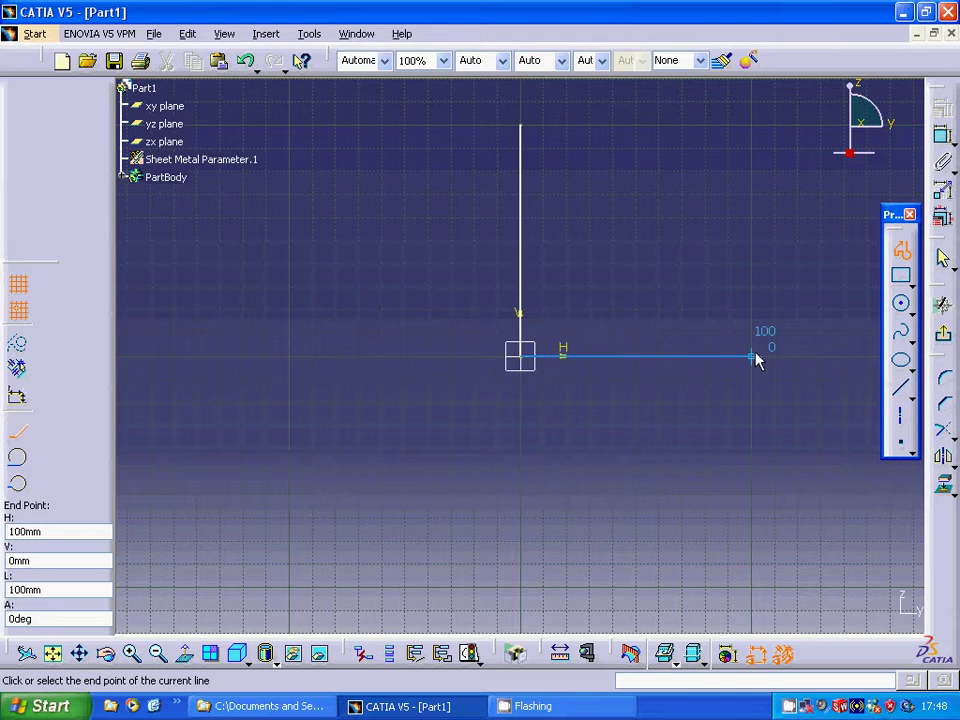
left_click(753, 356)
left_click(902, 250)
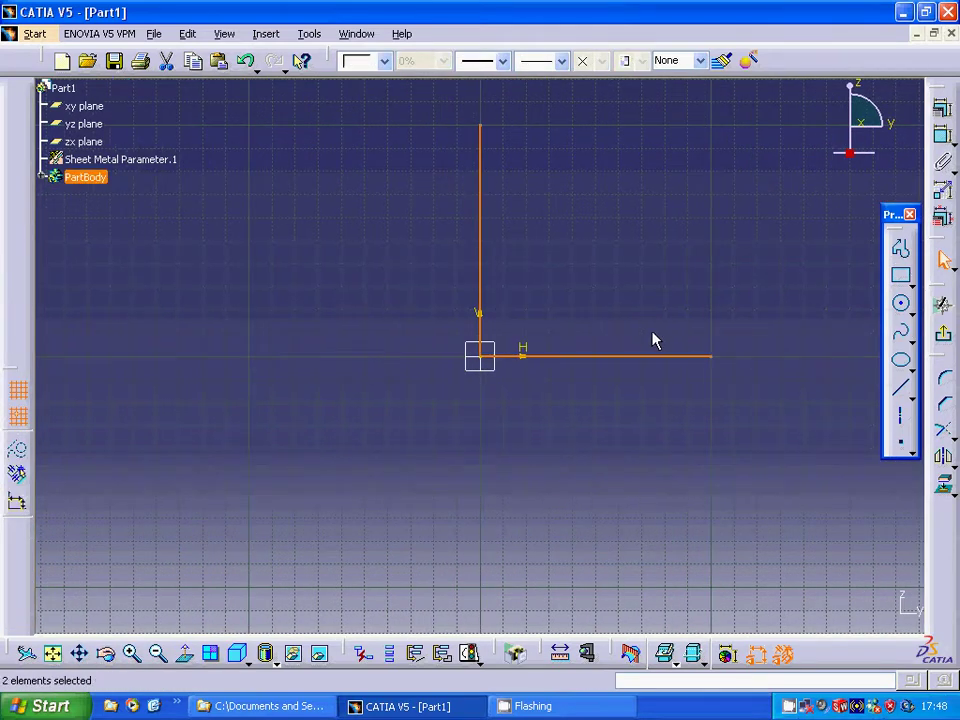
left_click(941, 107)
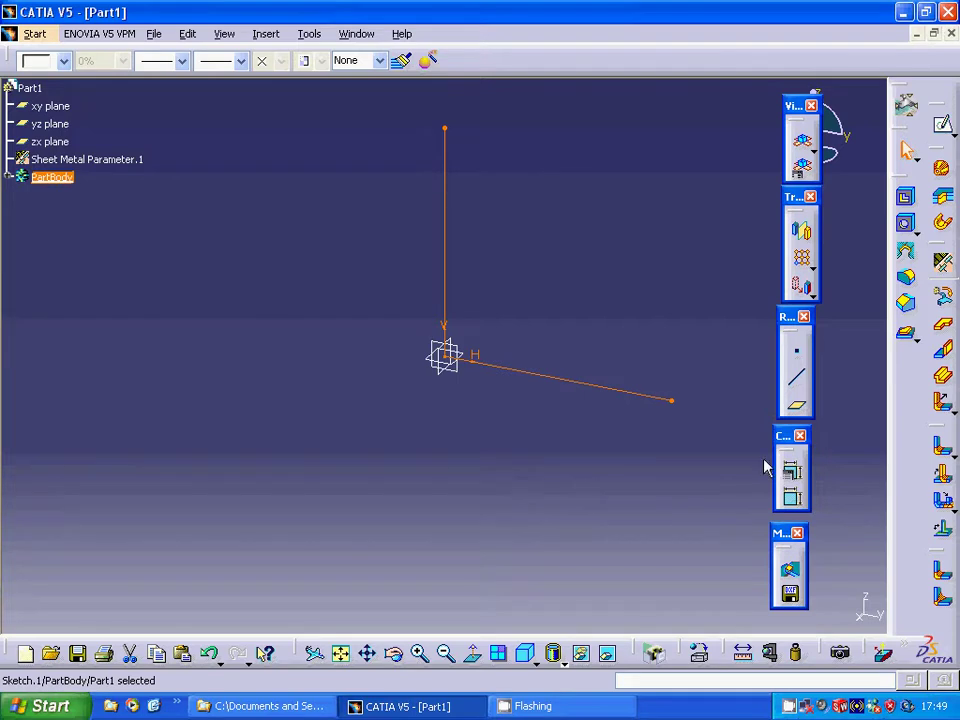
Extrude Sketch.1 100 mm in the inverted direction into two bent walls
left_click(943, 378)
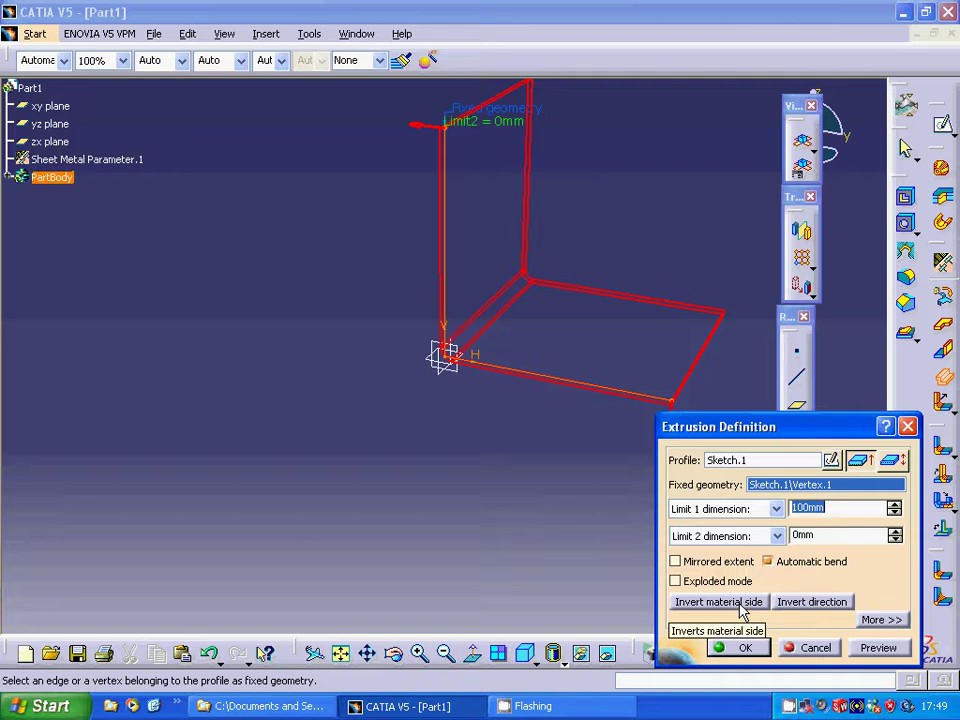
left_click(803, 602)
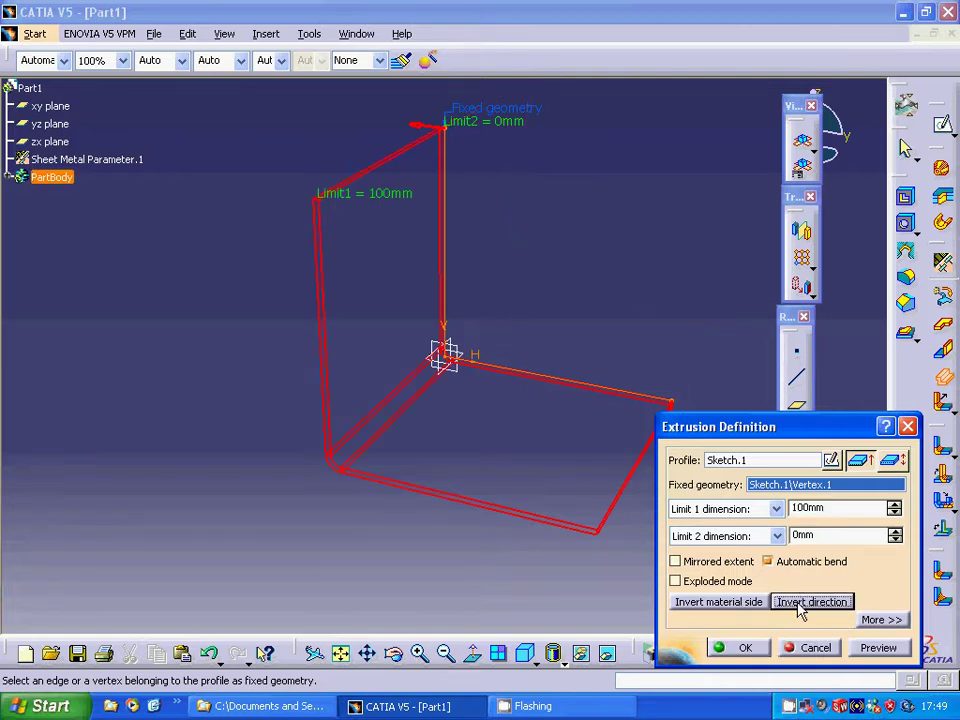
left_click(745, 648)
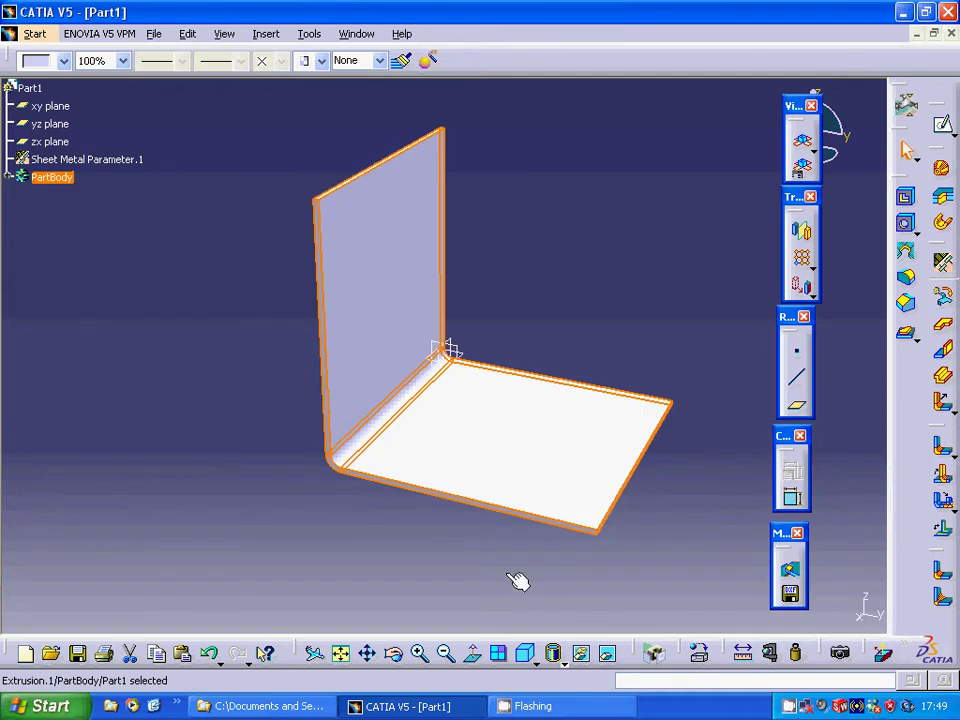
left_click(518, 581)
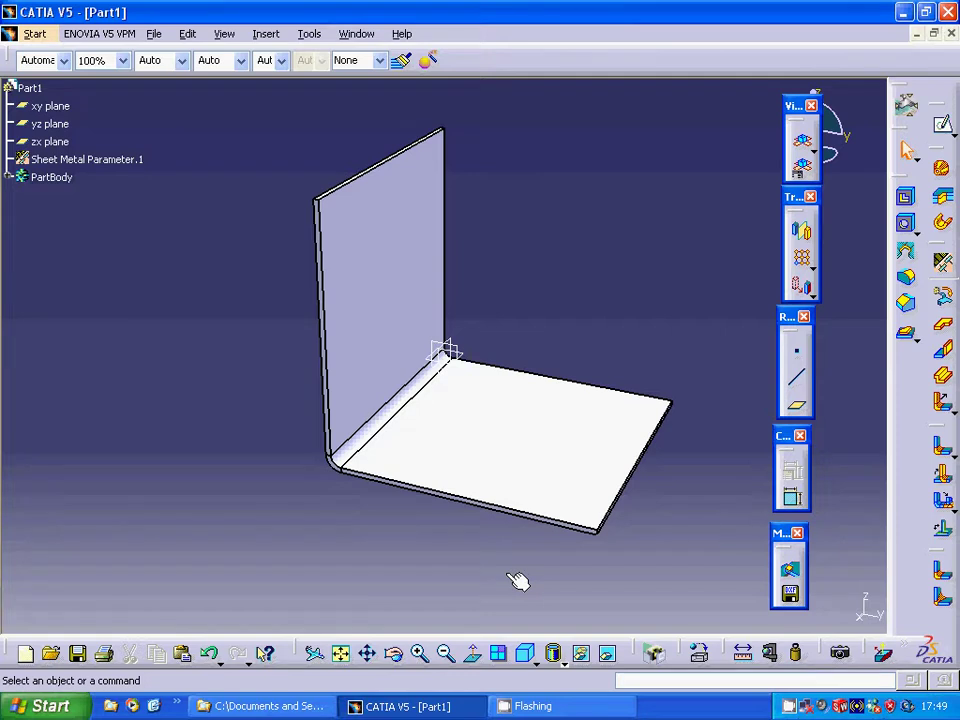
left_click(585, 390)
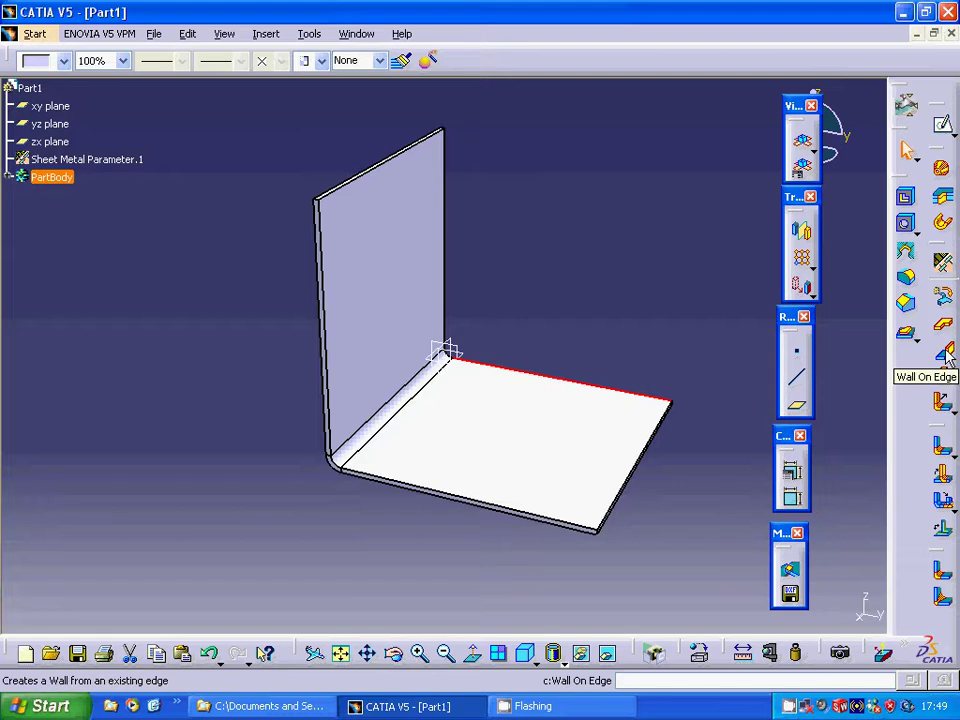
left_click(653, 332)
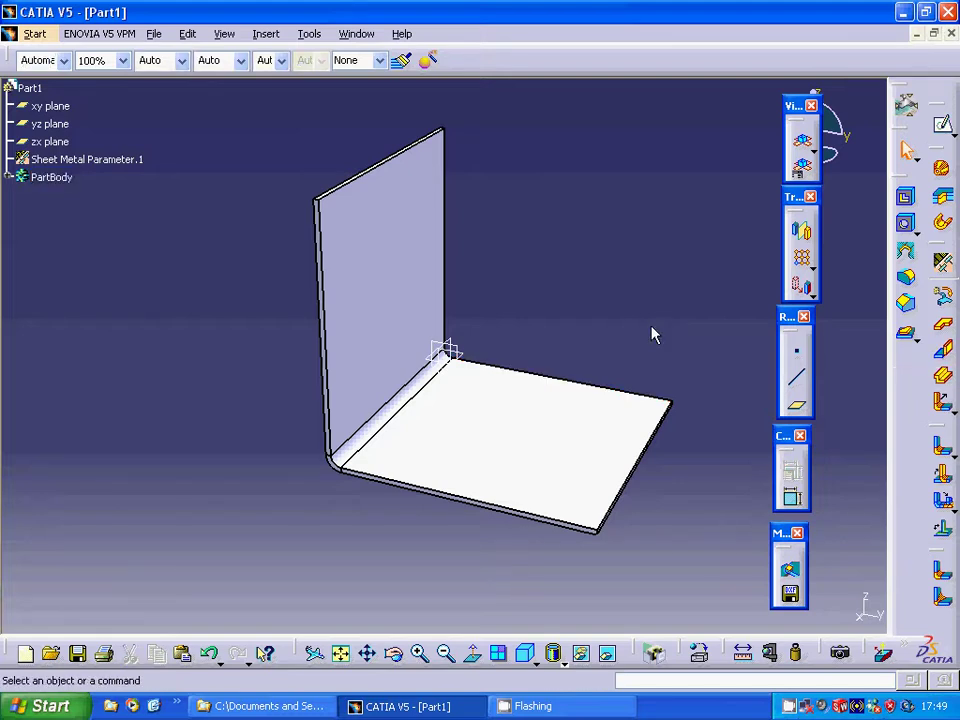
Add a reversed 100 mm high wall at 90° on a free edge of the part
left_click(944, 356)
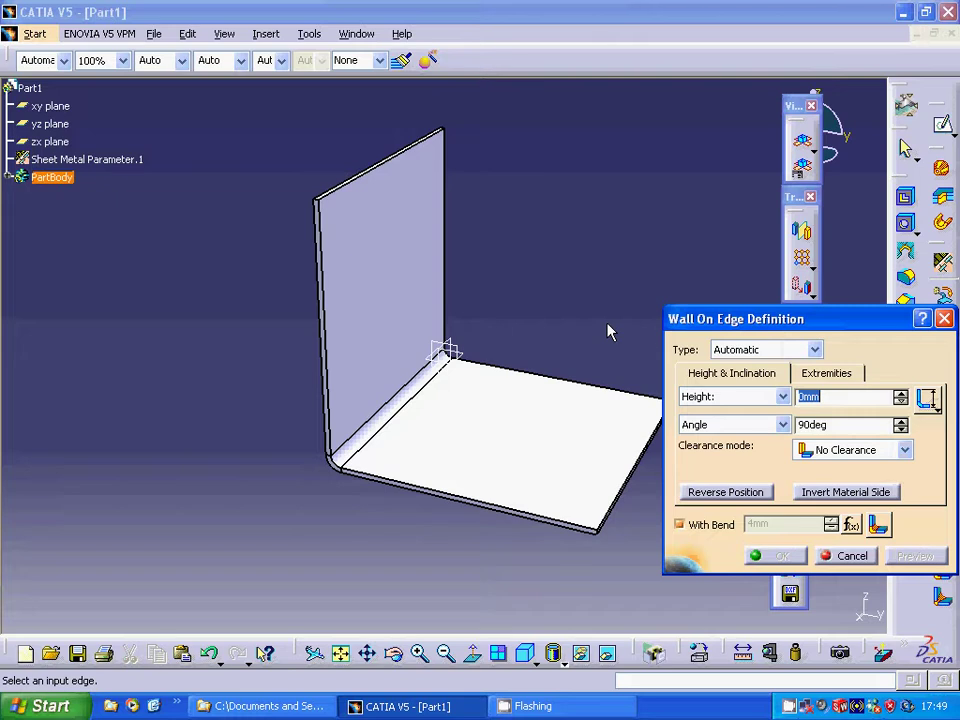
mouse_move(609, 332)
middle_mouse_down()
mouse_move(424, 456)
mouse_move(225, 485)
middle_mouse_up()
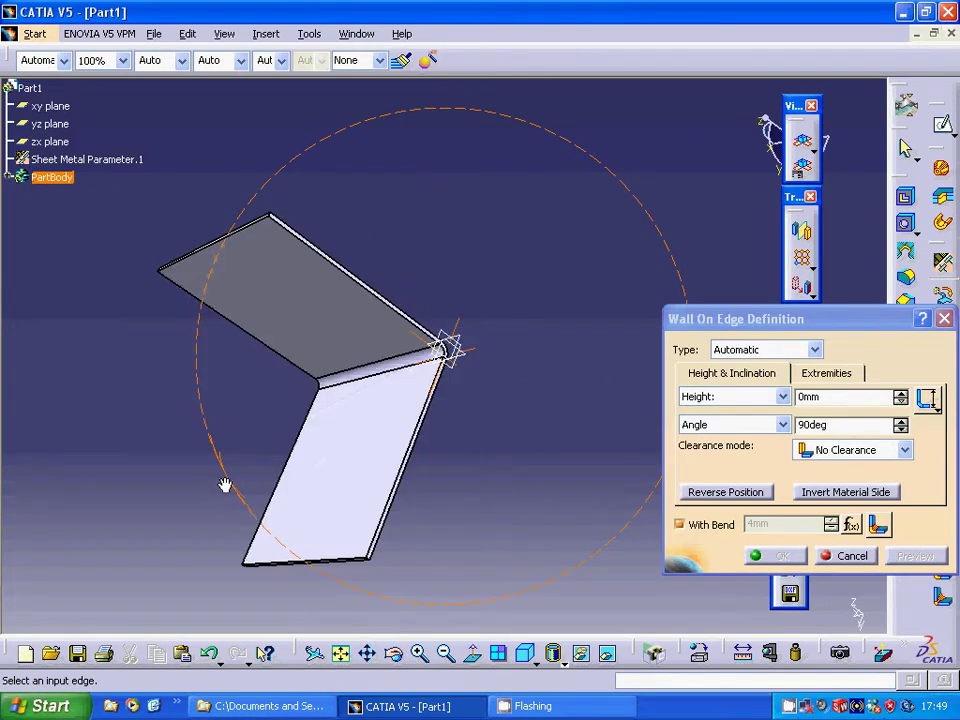
left_click(414, 490)
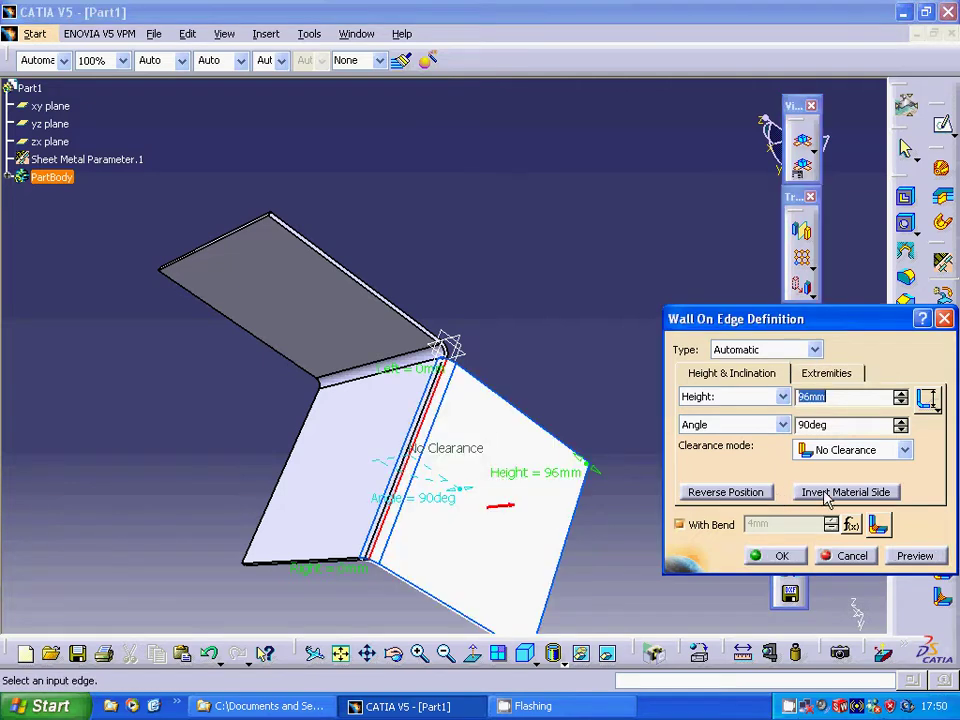
left_click(727, 493)
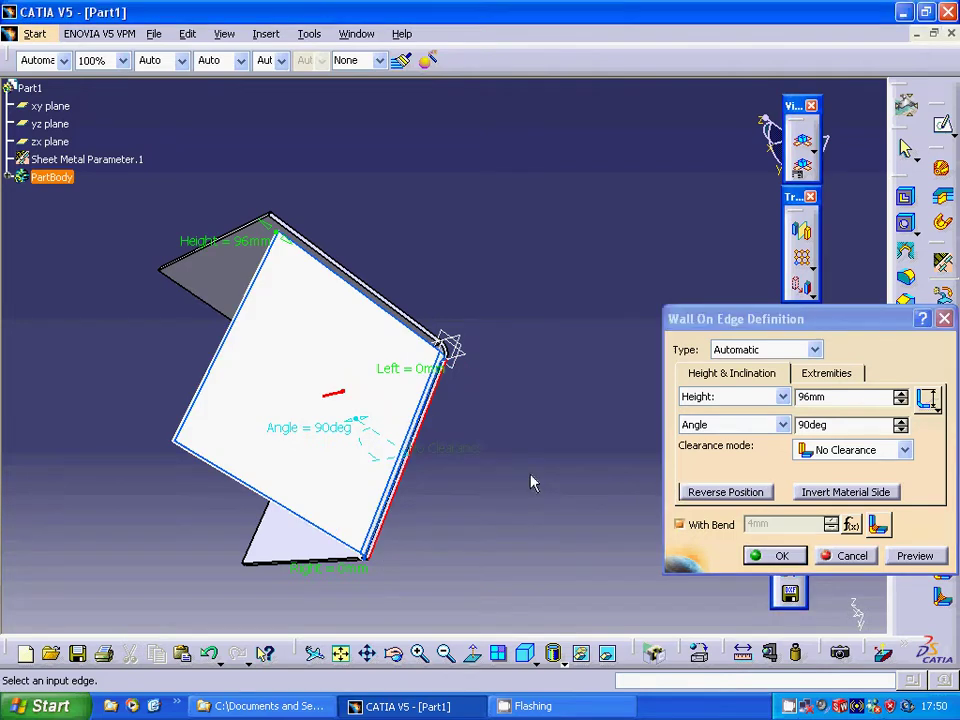
mouse_move(540, 471)
middle_mouse_down()
mouse_move(553, 238)
mouse_move(586, 183)
mouse_move(568, 206)
middle_mouse_up()
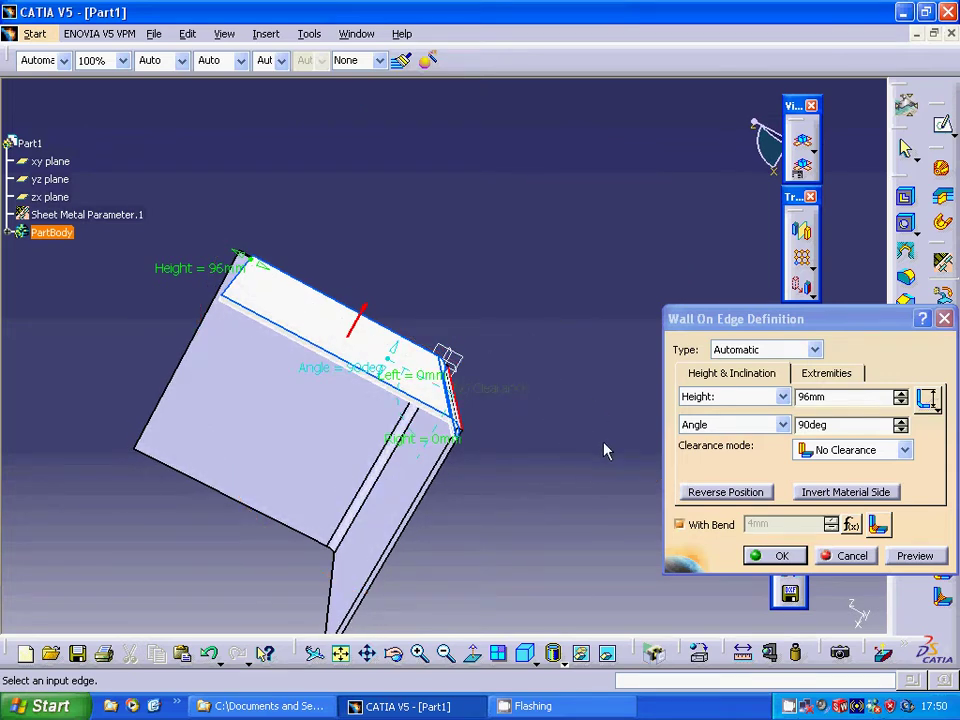
double_click(820, 397)
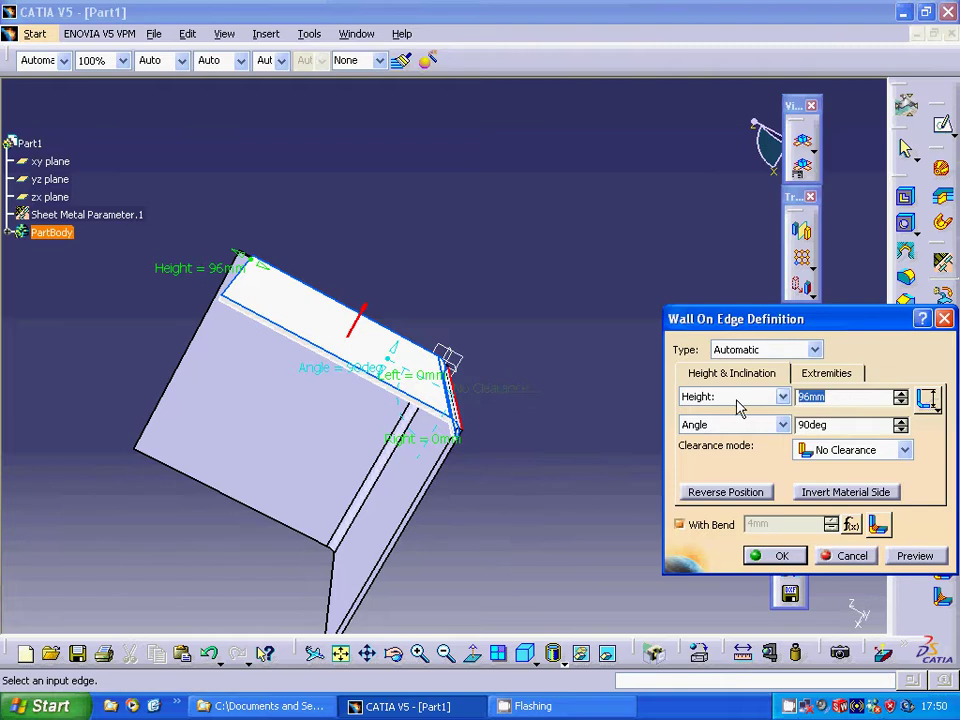
type("100")
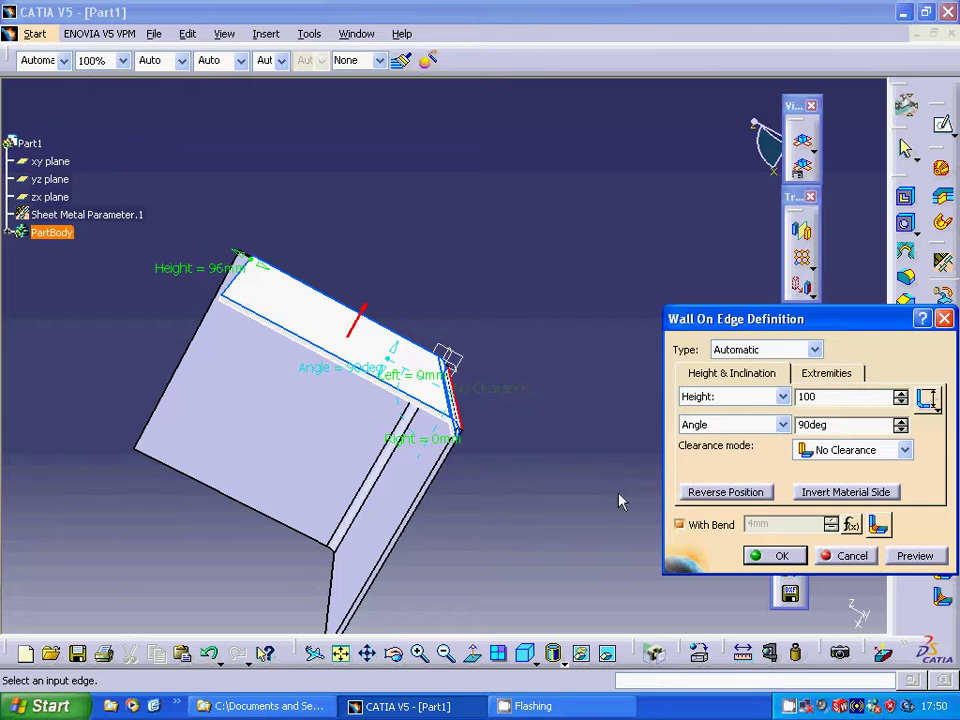
left_click(779, 566)
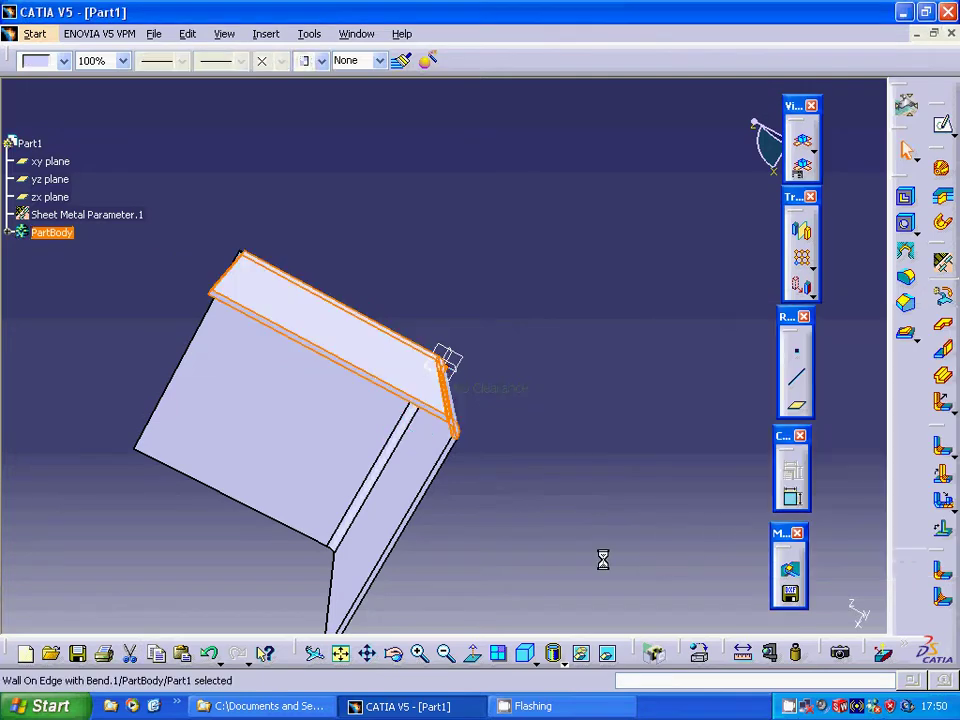
left_click(584, 471)
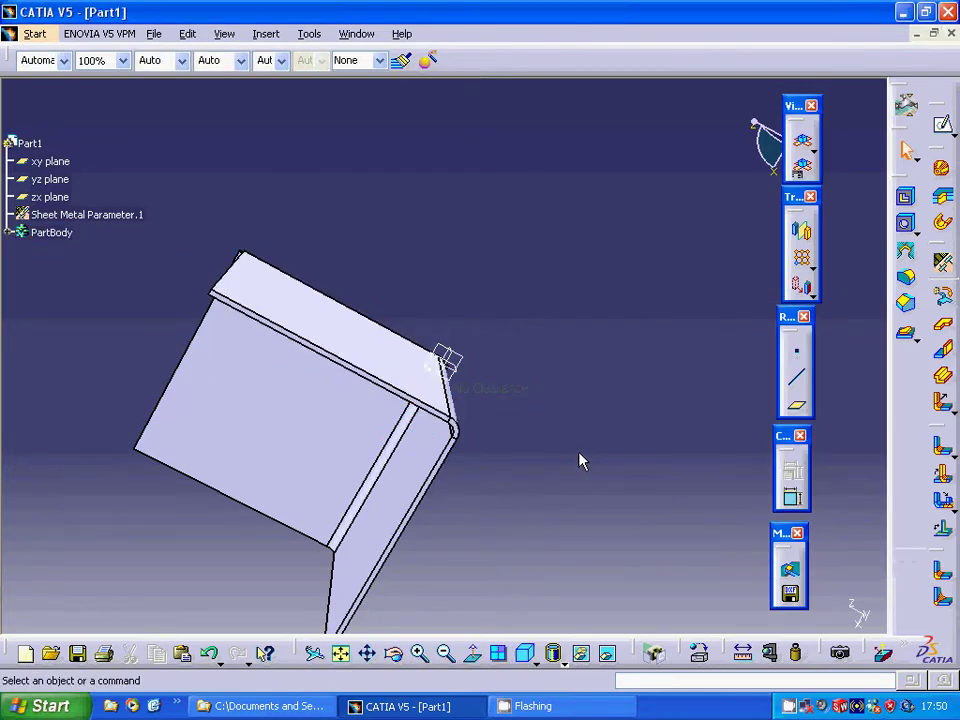
Add a 100 mm wall on the top edge, reversed so it folds down over the side
middle_click(546, 424)
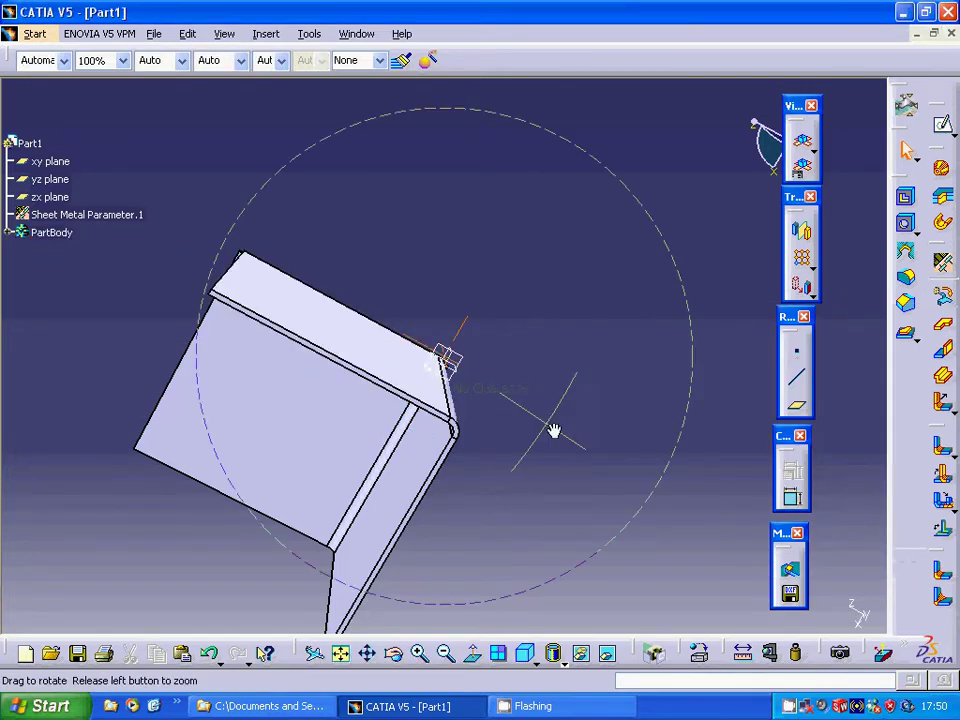
mouse_move(548, 432)
middle_mouse_down()
mouse_move(685, 369)
mouse_move(660, 390)
middle_mouse_up()
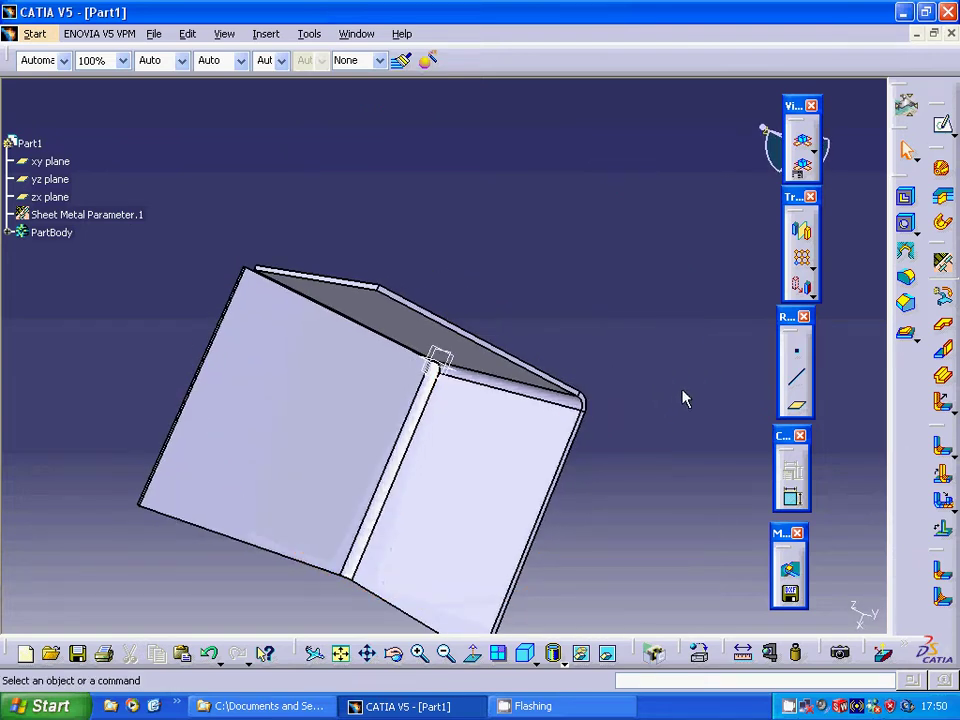
left_click(941, 350)
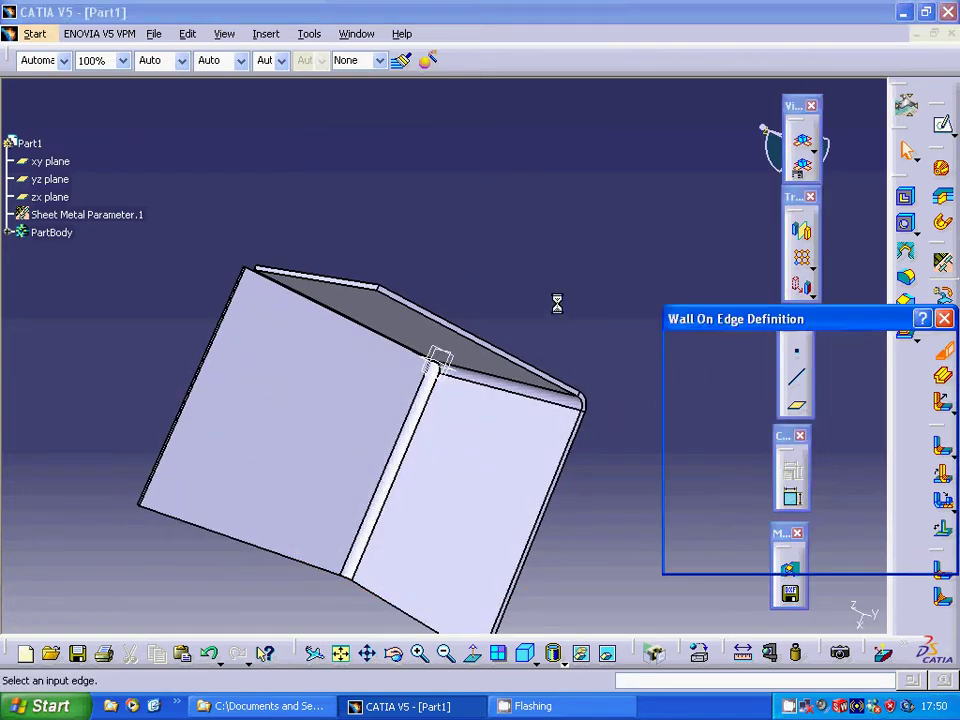
left_click(344, 285)
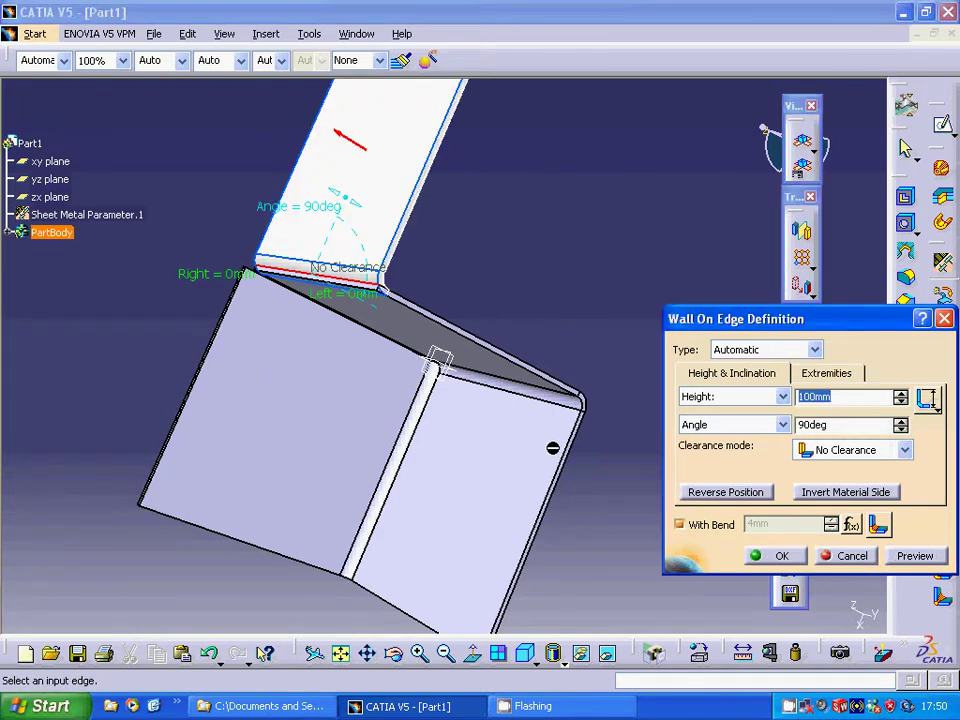
left_click(702, 492)
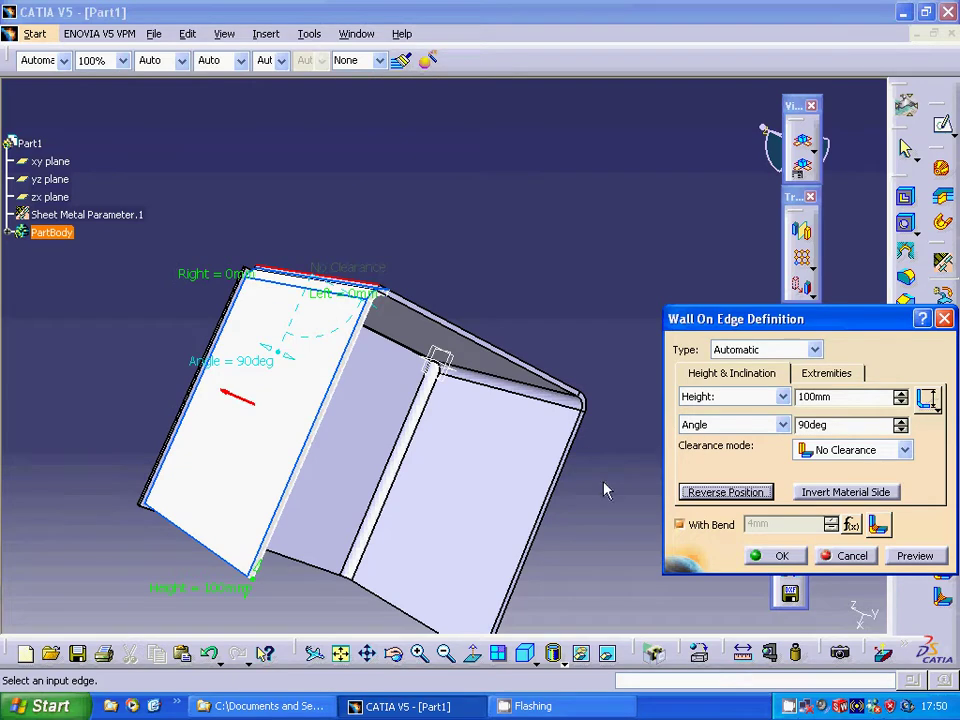
left_click(780, 555)
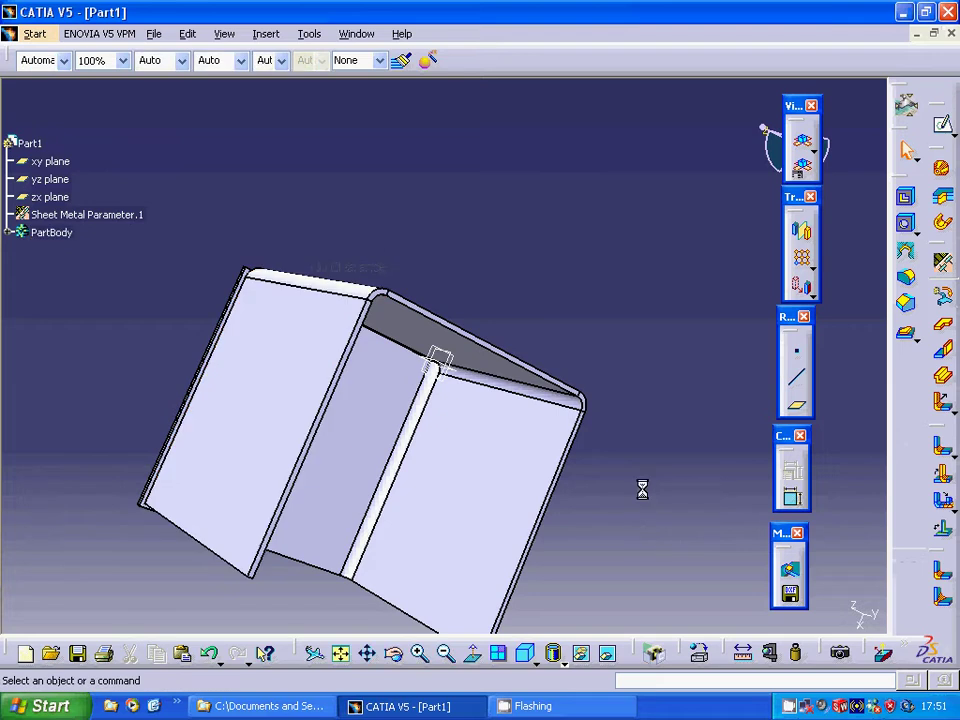
middle_click_drag(636, 470, 613, 362)
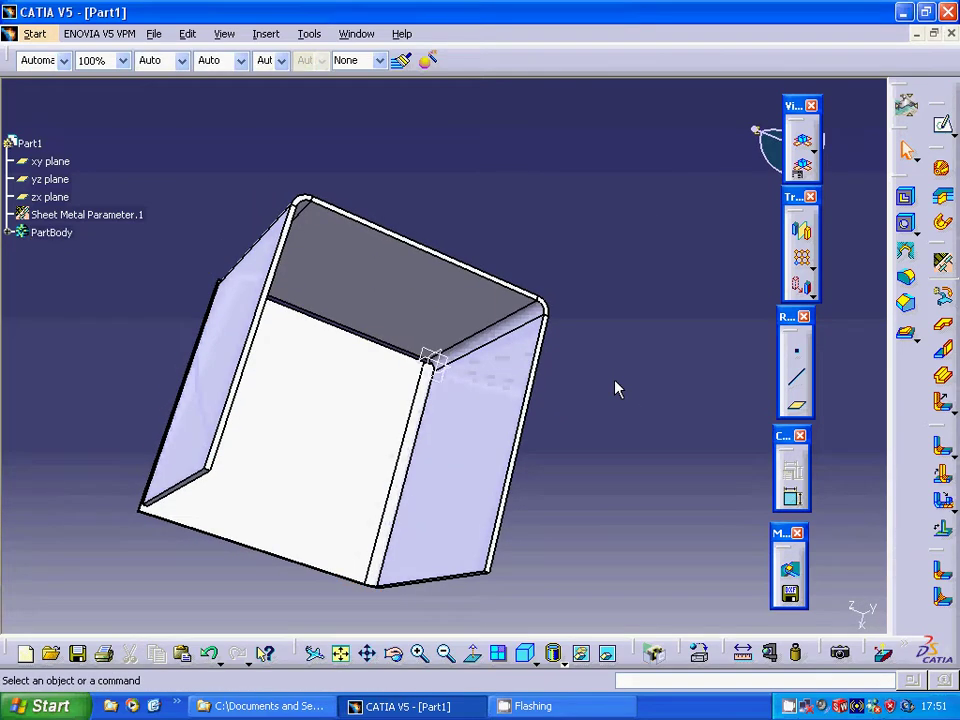
Add a 100 mm wall on the right vertical edge, reversed to fold inward across the box
left_click(942, 349)
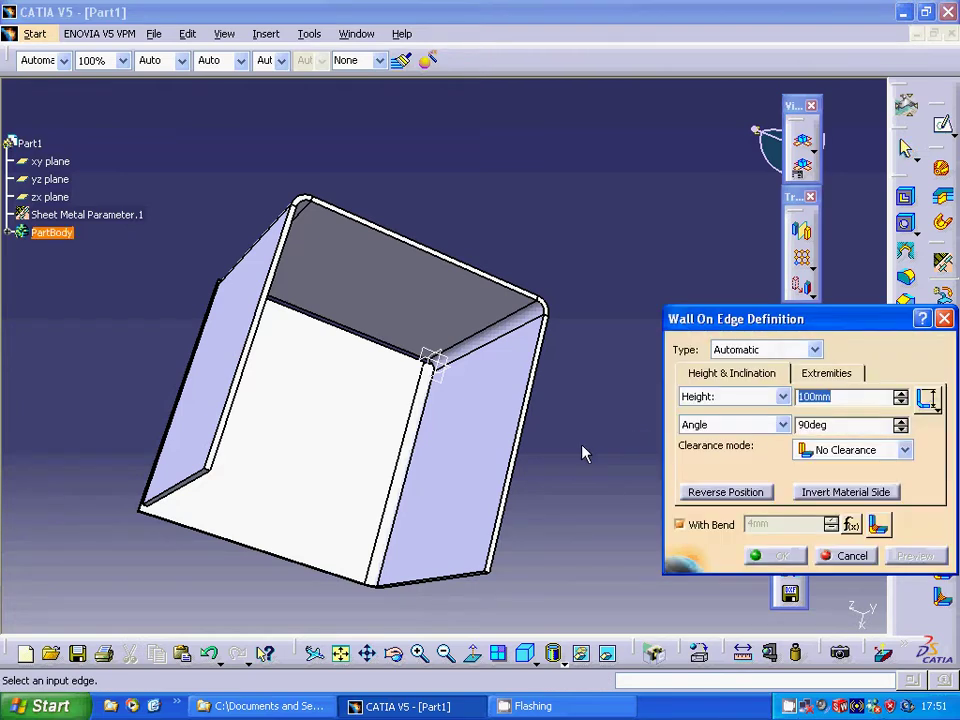
left_click(535, 442)
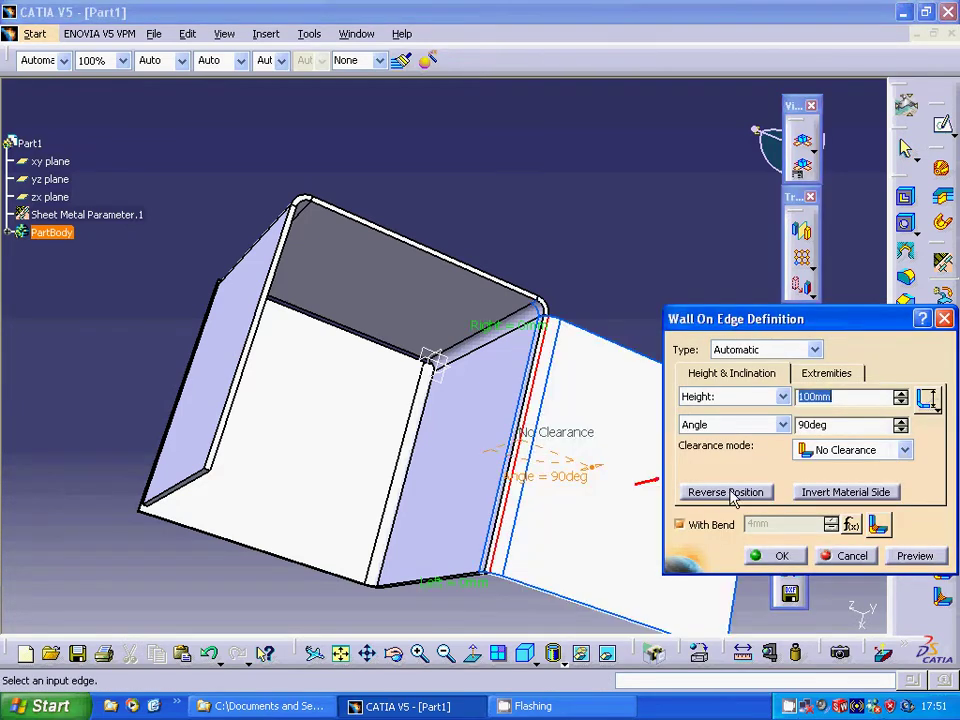
left_click(684, 492)
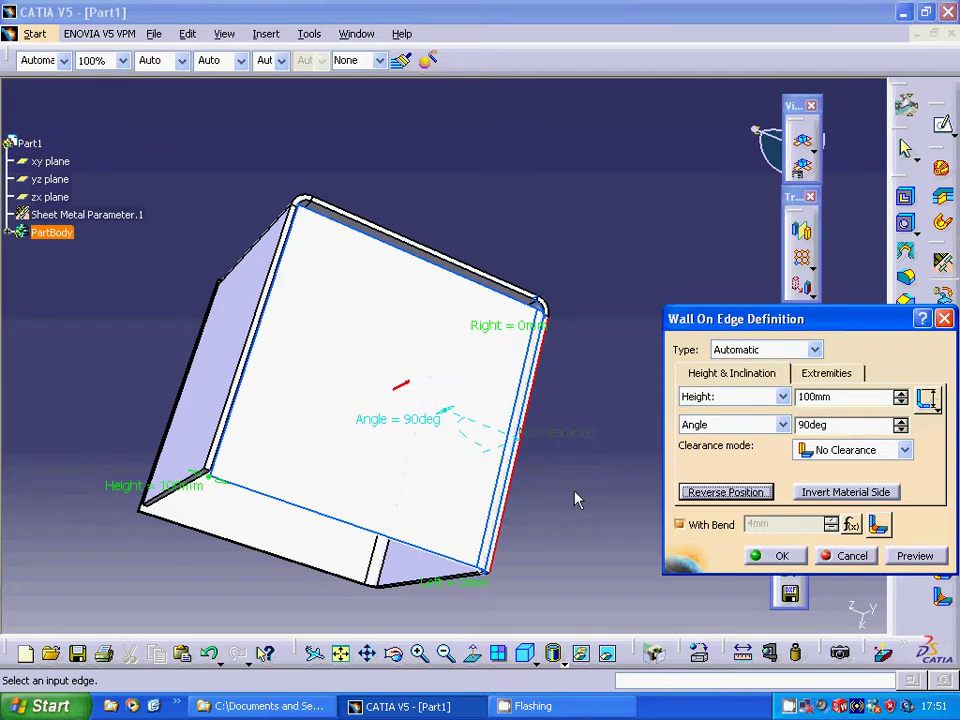
left_click(783, 558)
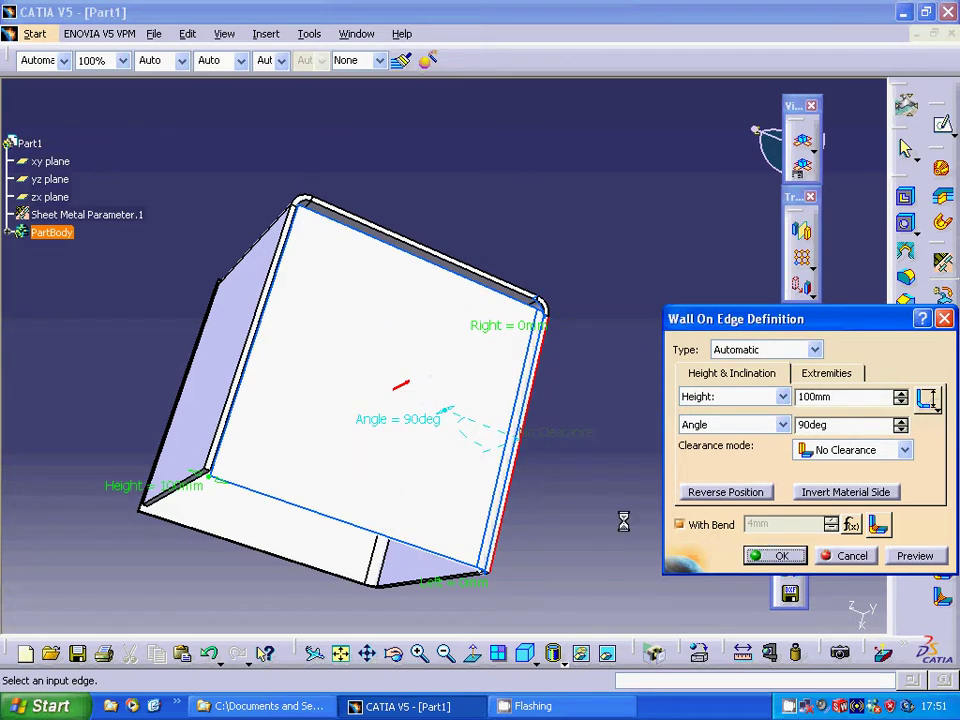
mouse_move(624, 506)
middle_mouse_down()
mouse_move(632, 477)
mouse_move(620, 490)
middle_mouse_up()
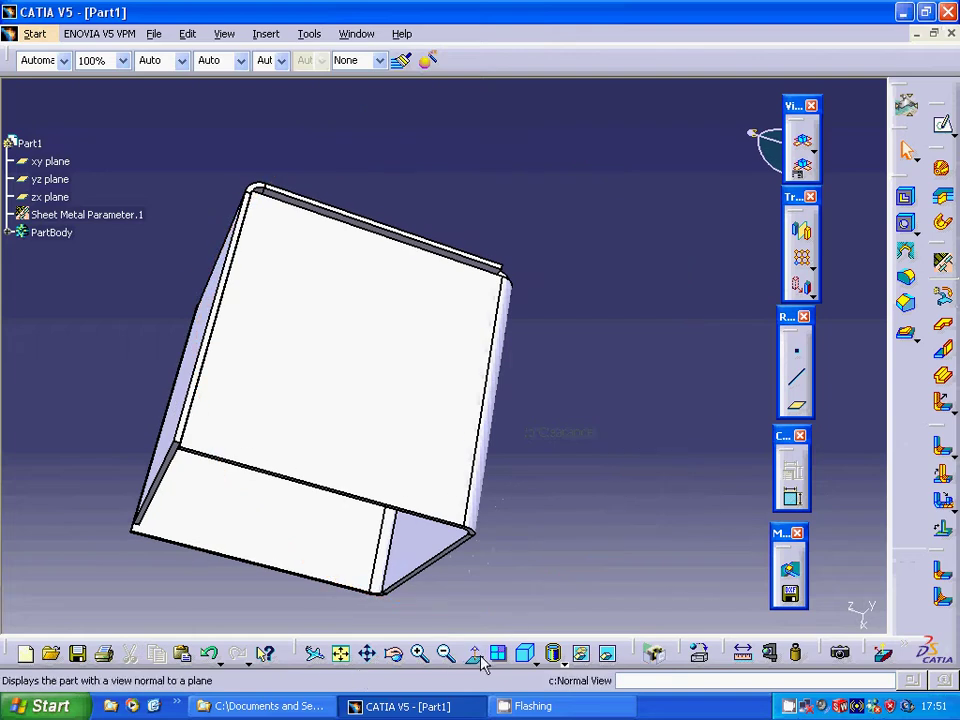
left_click(525, 655)
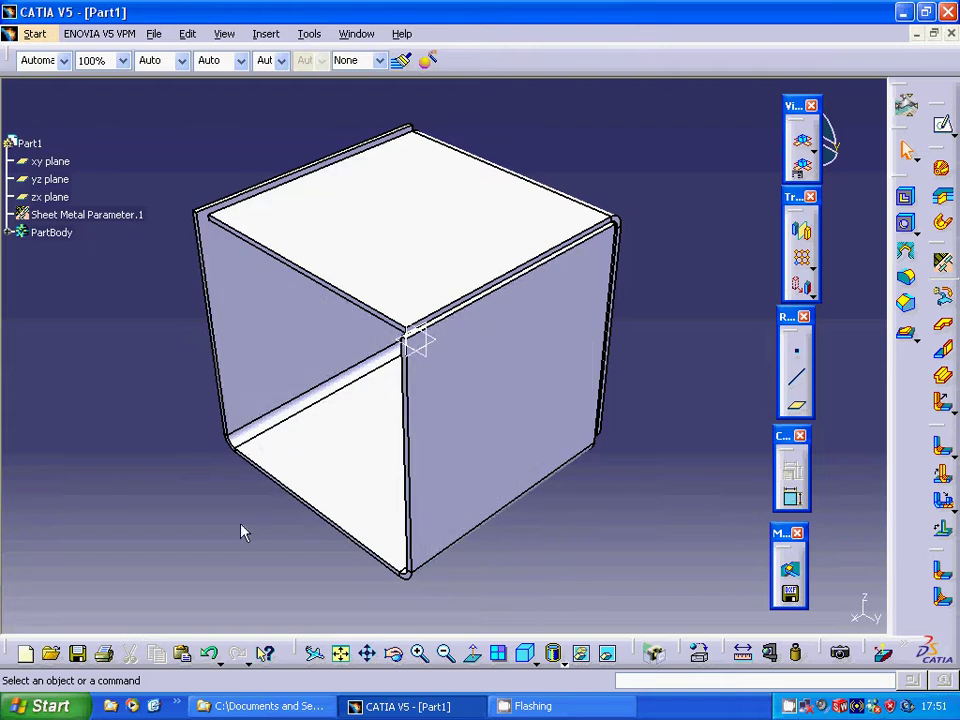
Add a 100 mm wall on the top-left edge with reversed position and inverted material side
left_click(371, 312)
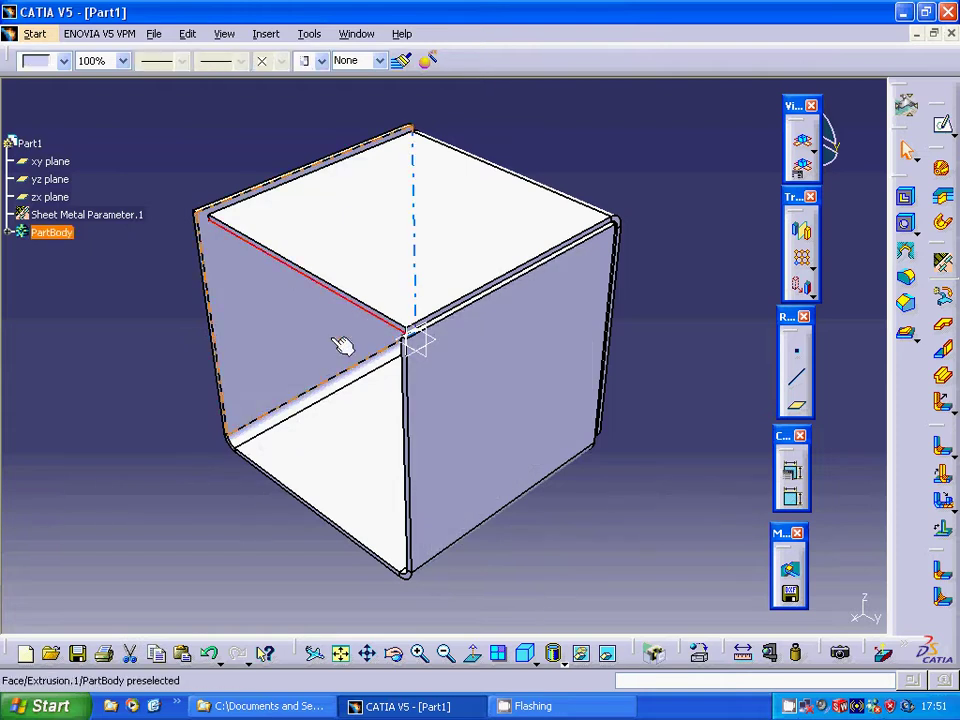
left_click(338, 288)
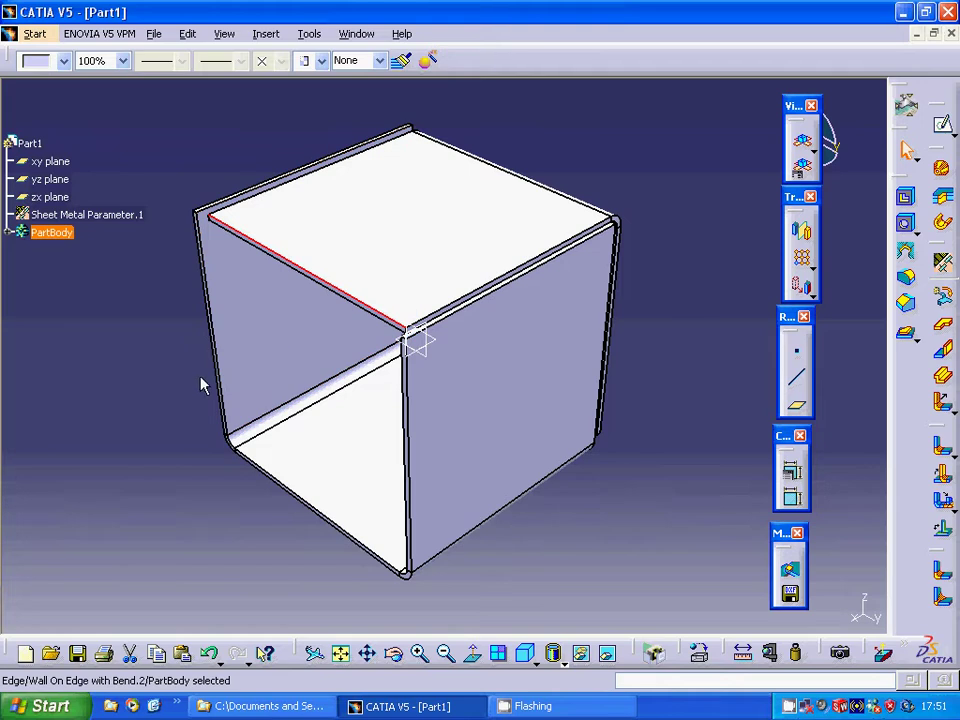
left_click(942, 349)
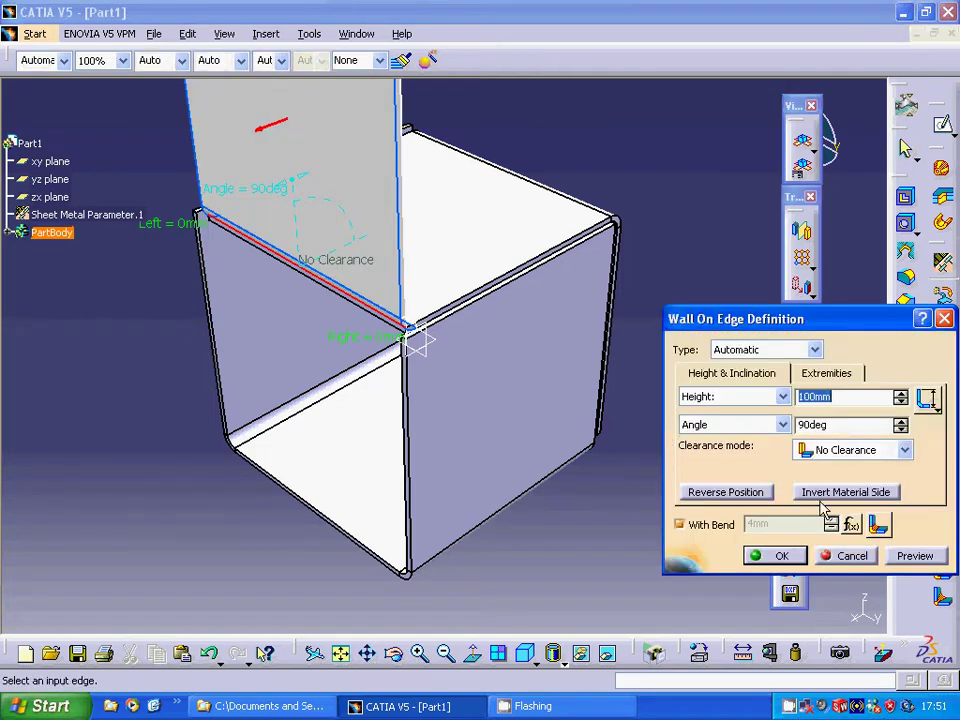
left_click(735, 492)
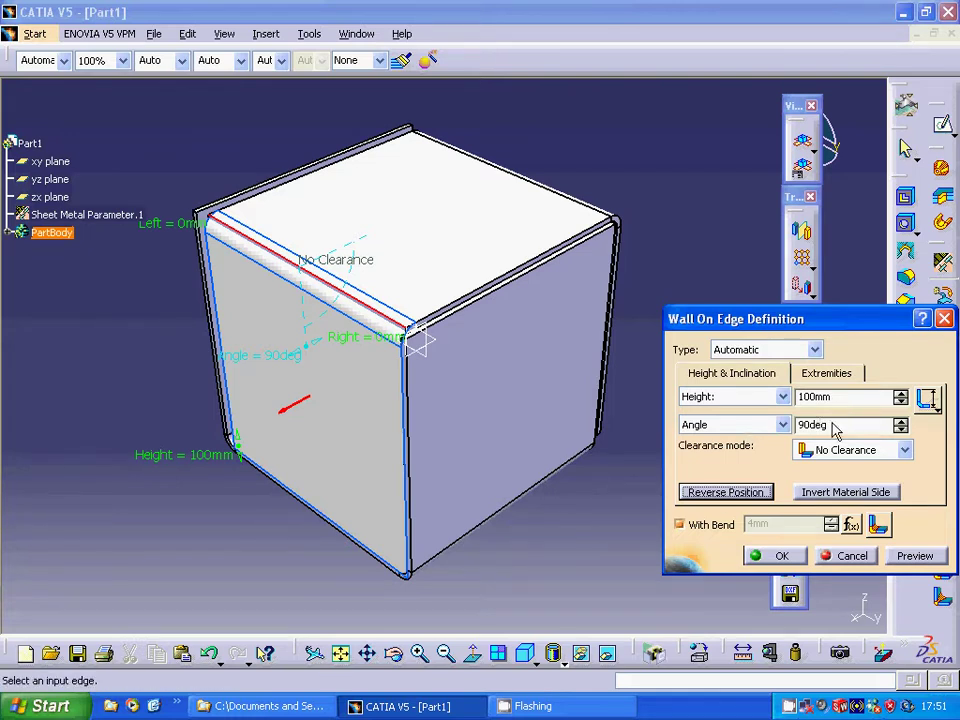
mouse_move(570, 506)
middle_mouse_down()
mouse_move(549, 424)
mouse_move(587, 400)
mouse_move(568, 428)
mouse_move(574, 439)
middle_mouse_up()
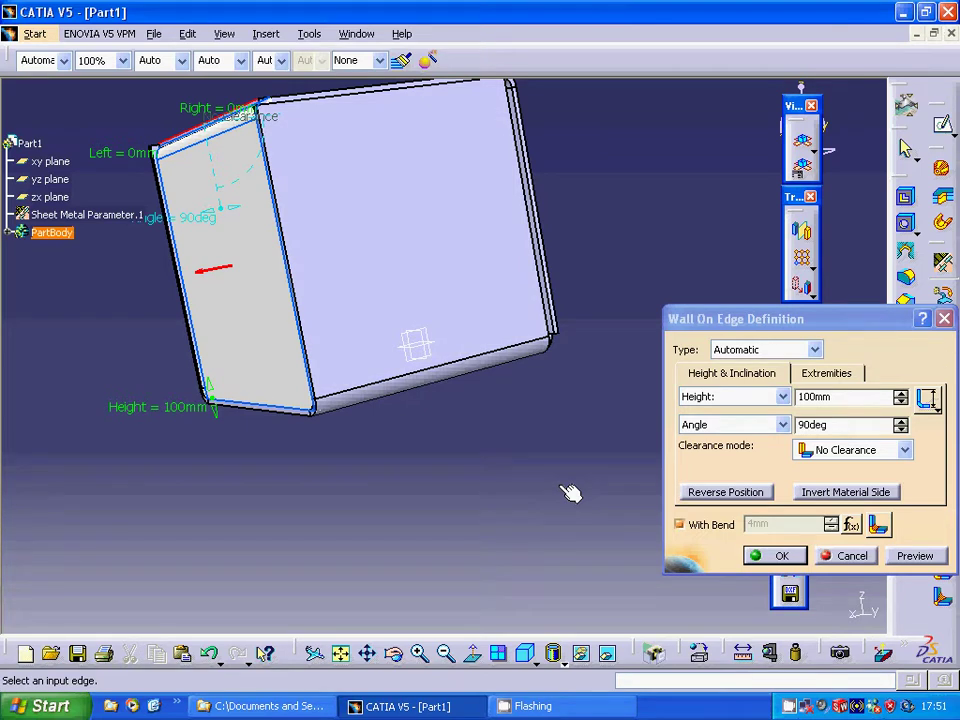
left_click(810, 492)
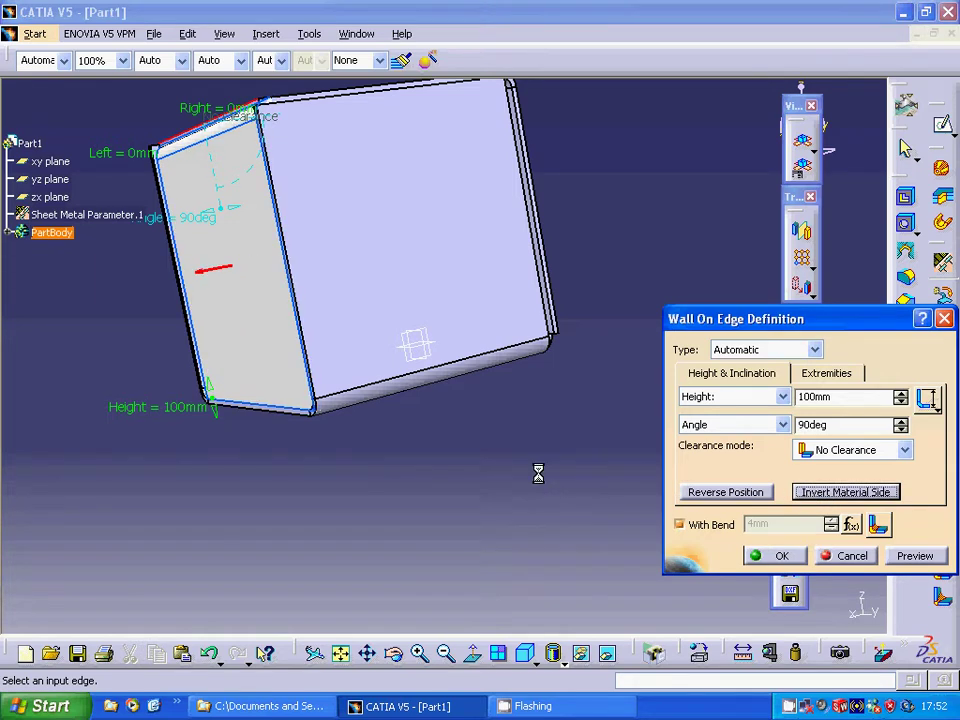
left_click(782, 556)
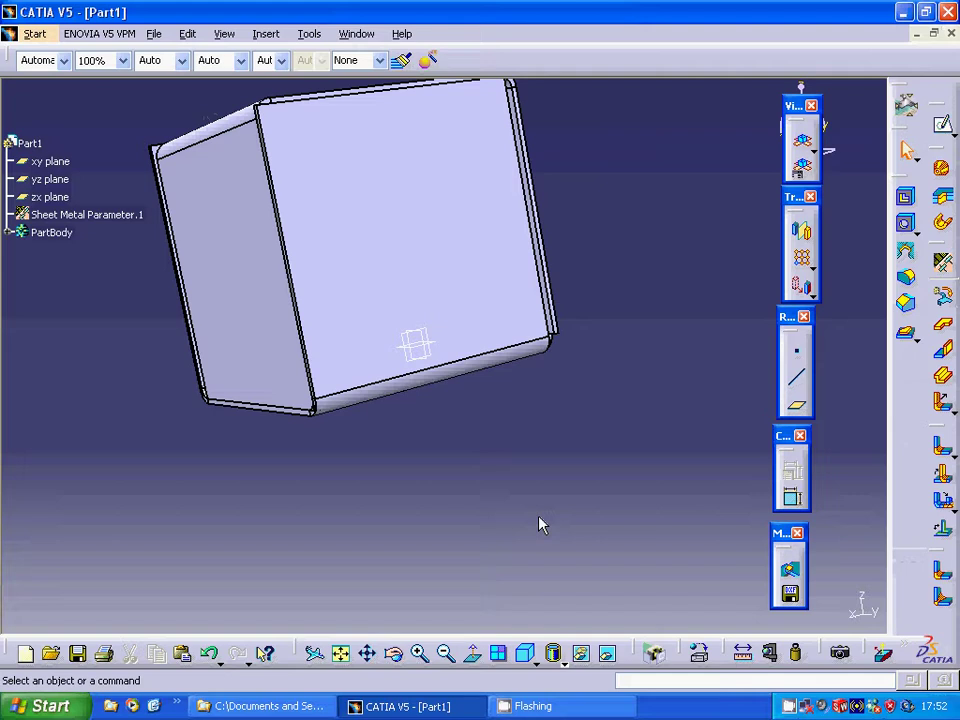
Place a 10 mm diameter hole on the box's front face
left_click(905, 224)
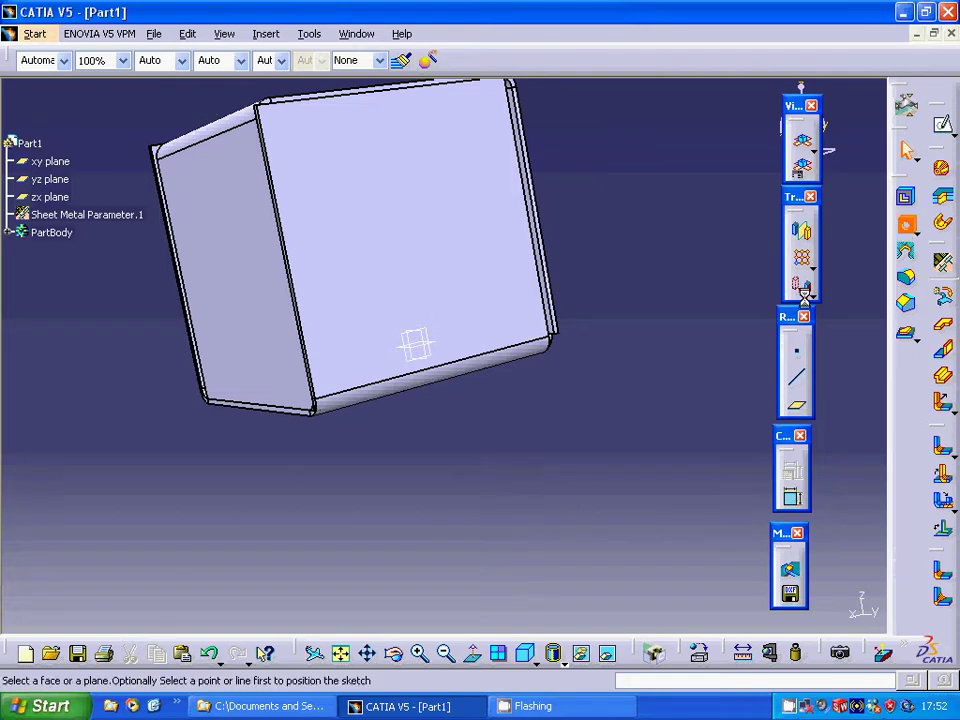
left_click(424, 226)
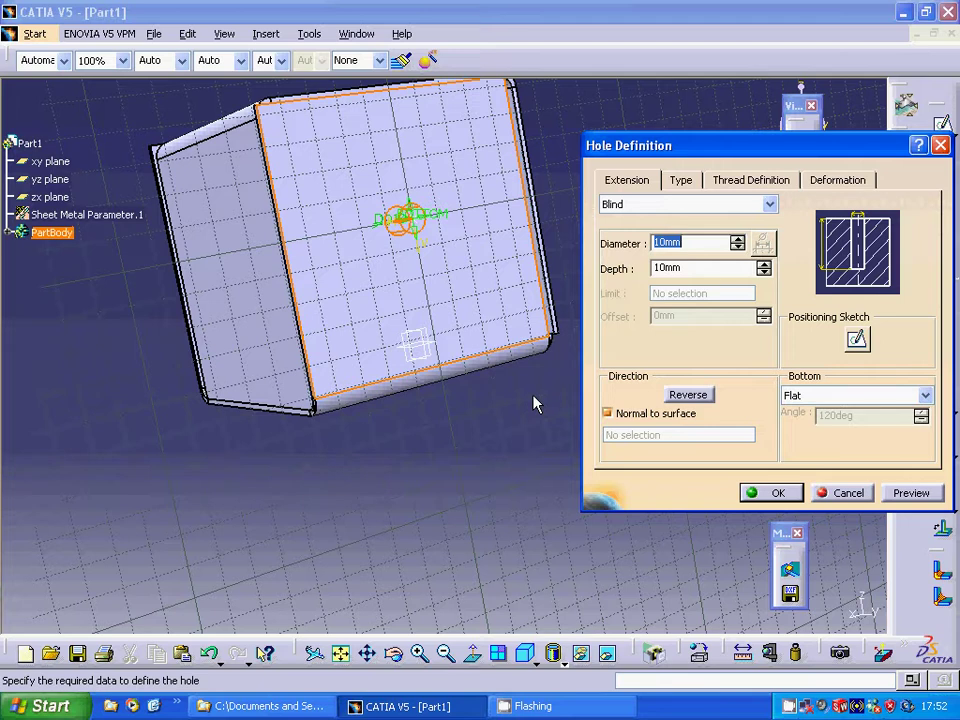
left_click(858, 342)
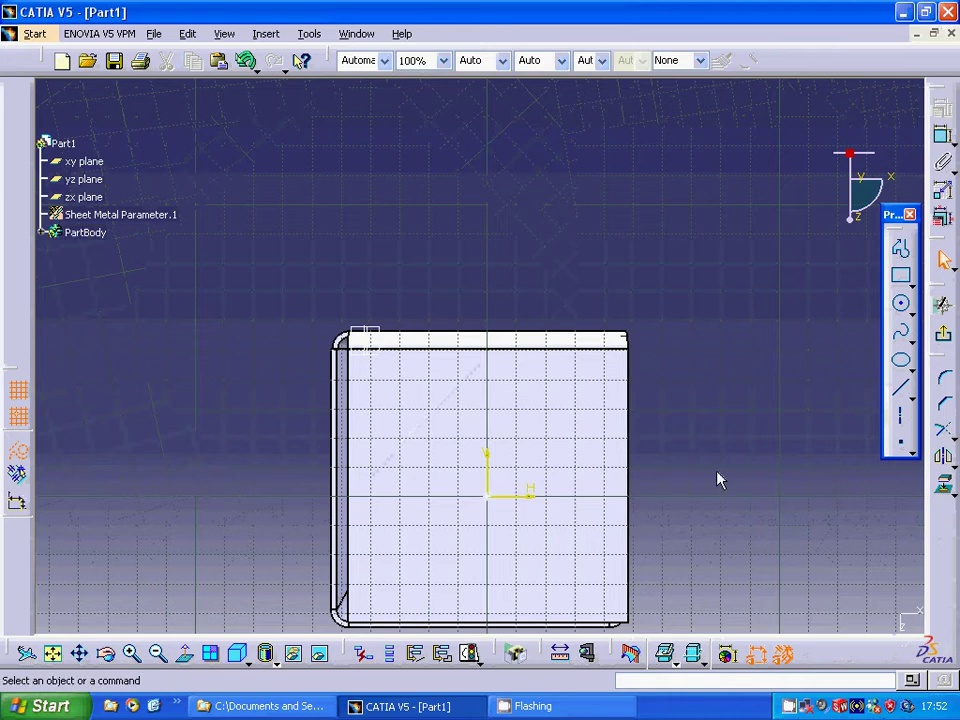
left_click(945, 340)
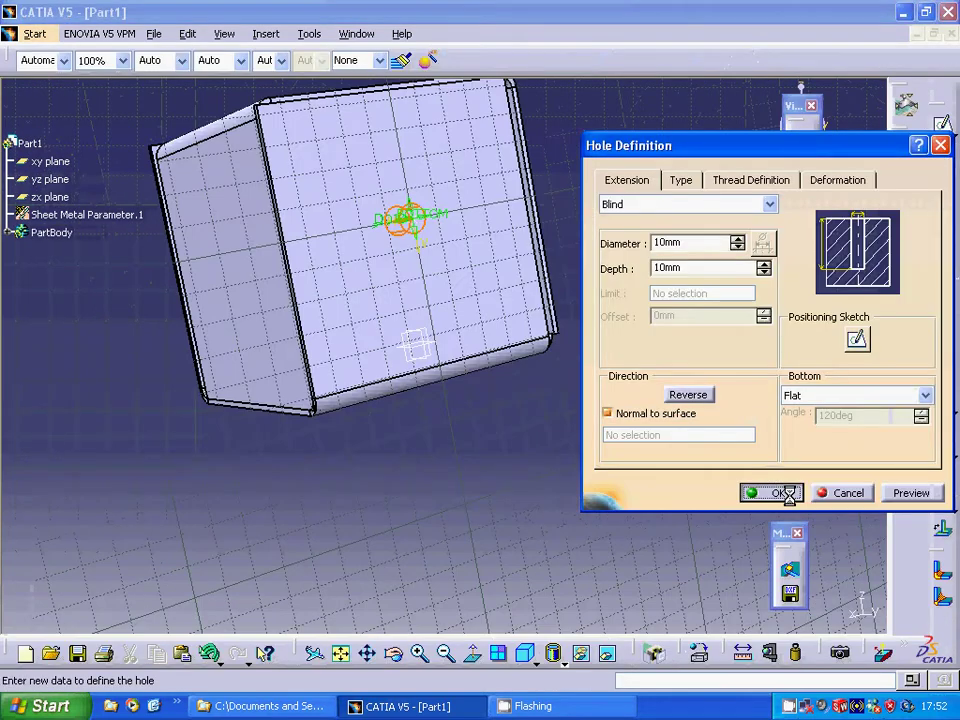
left_click(775, 493)
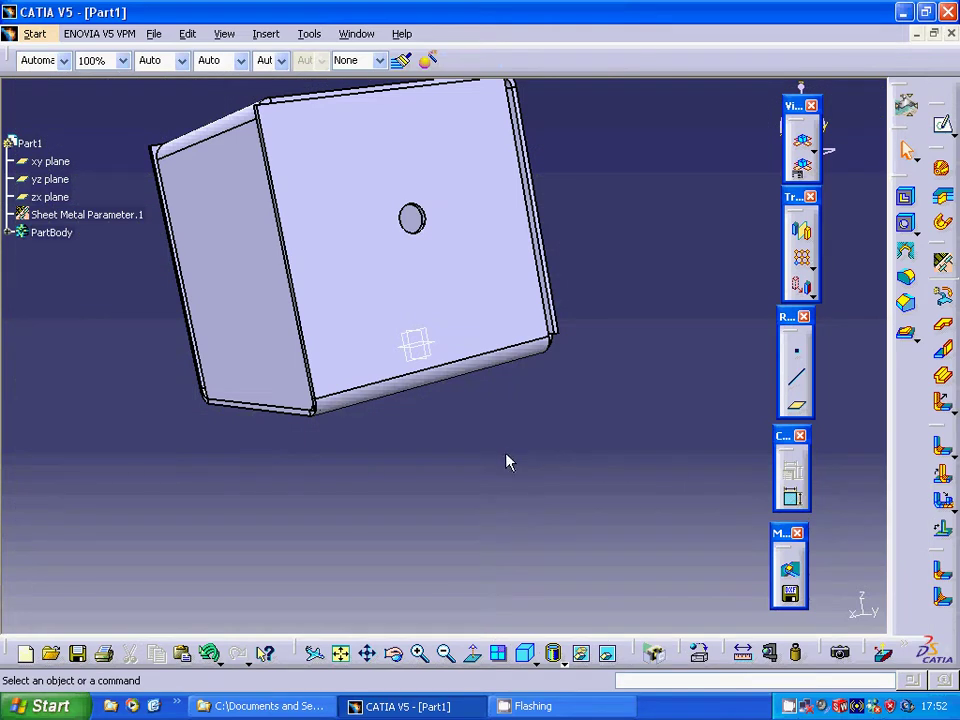
Start a new hole on the side wall and open its positioning sketch
left_click(257, 326)
left_click(905, 224)
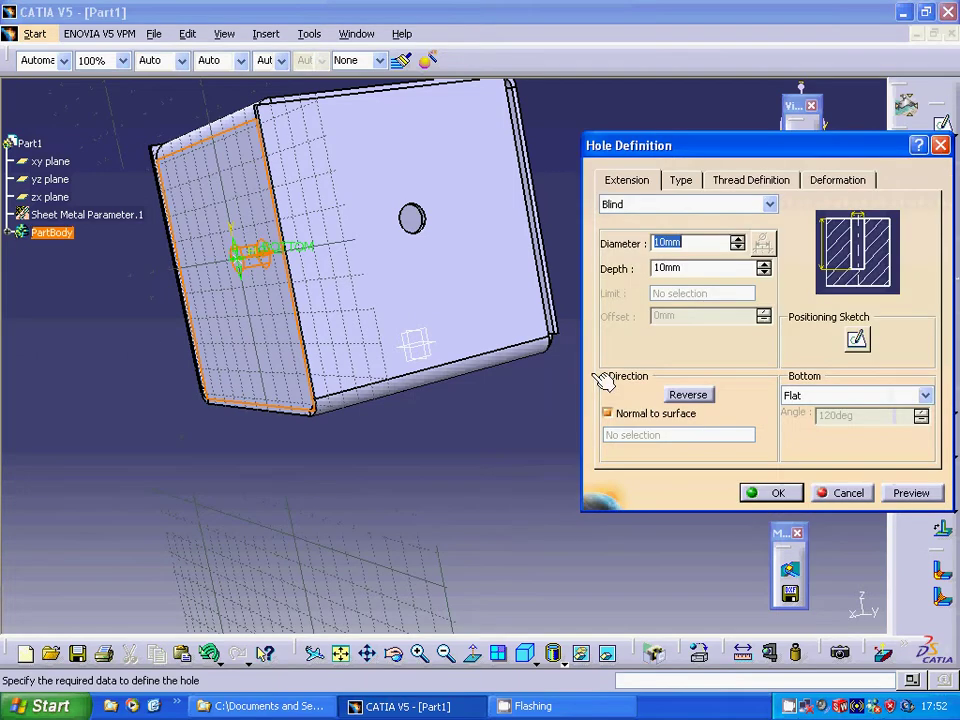
left_click(858, 340)
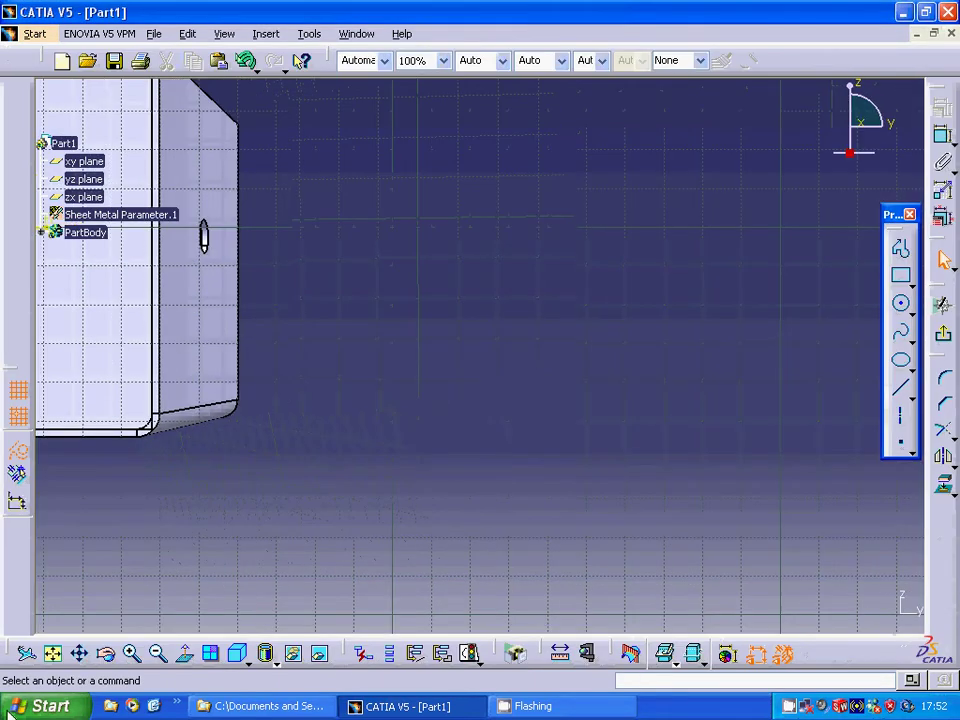
left_click(52, 653)
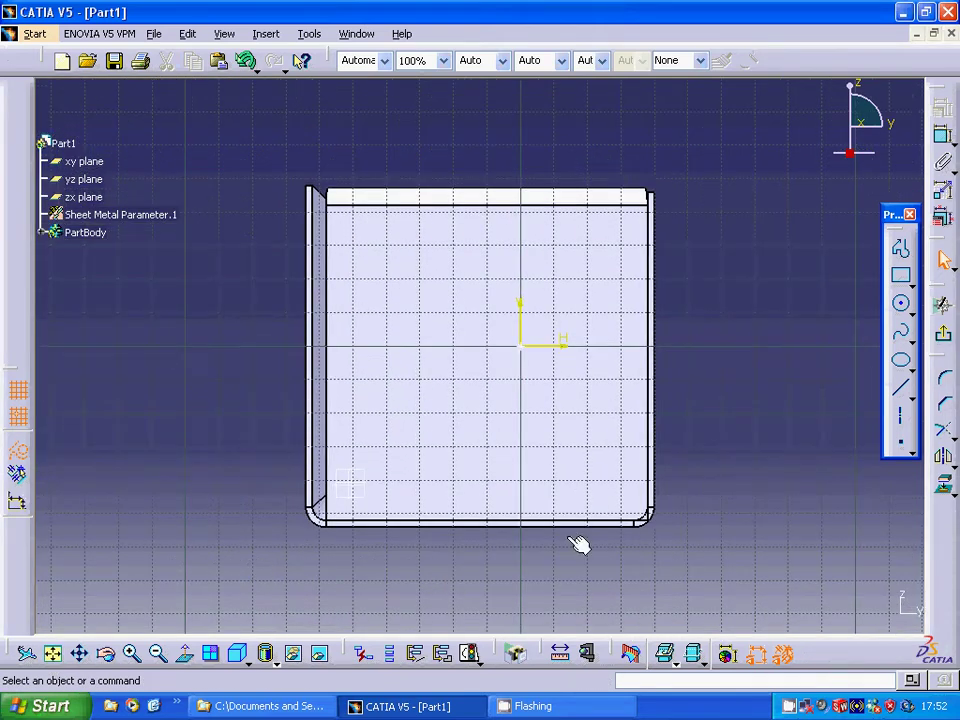
Constrain the hole centre 50 mm from the left wall edge
left_click(560, 653)
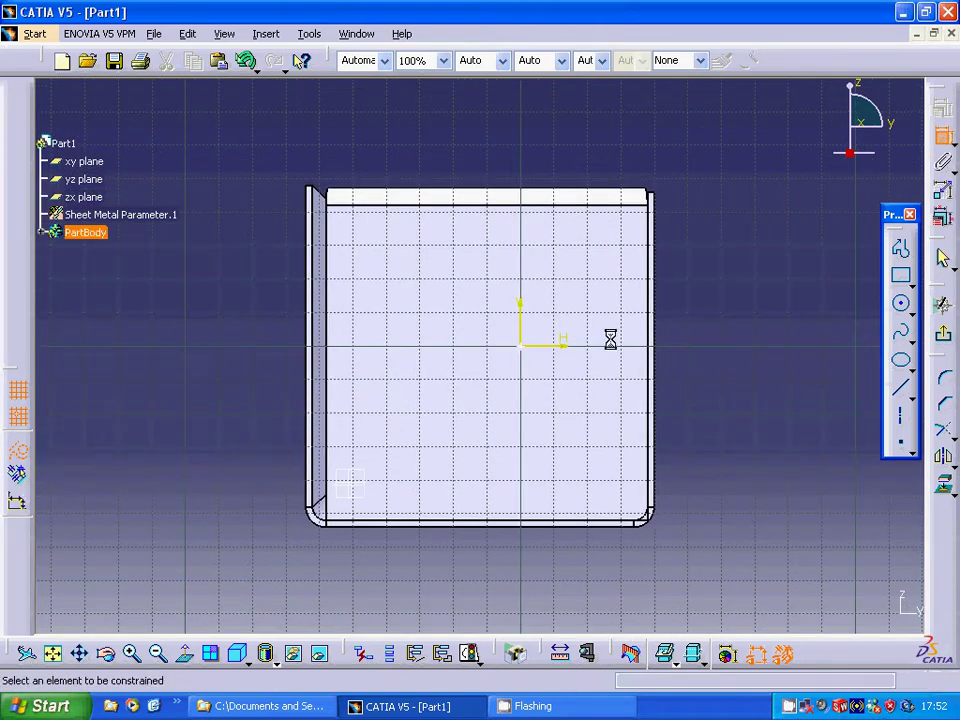
left_click(535, 346)
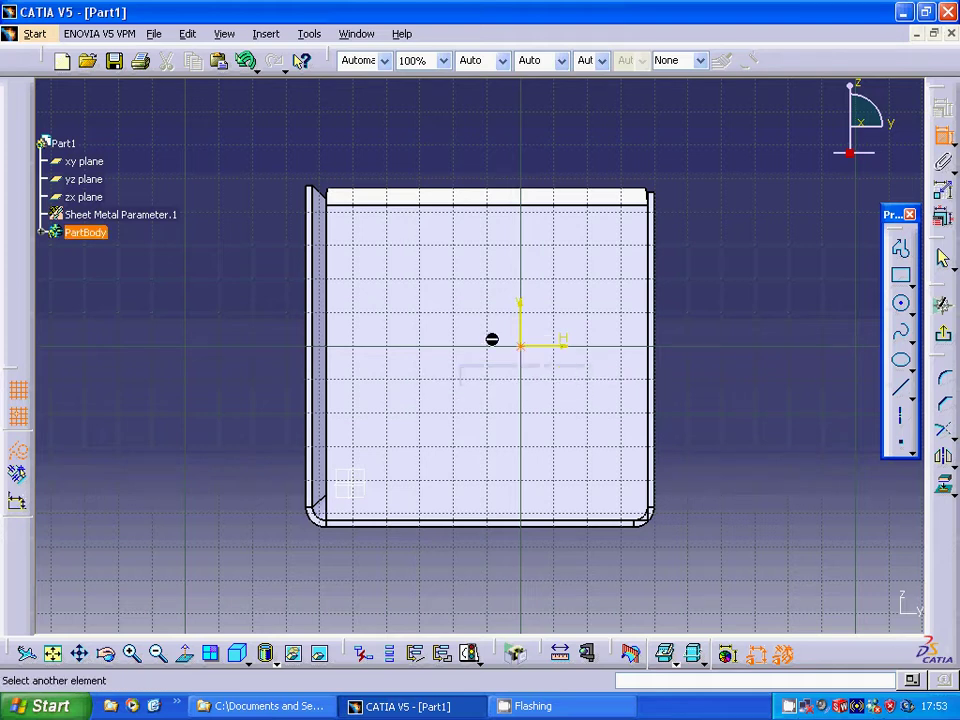
left_click(334, 337)
left_click(456, 296)
double_click(456, 295)
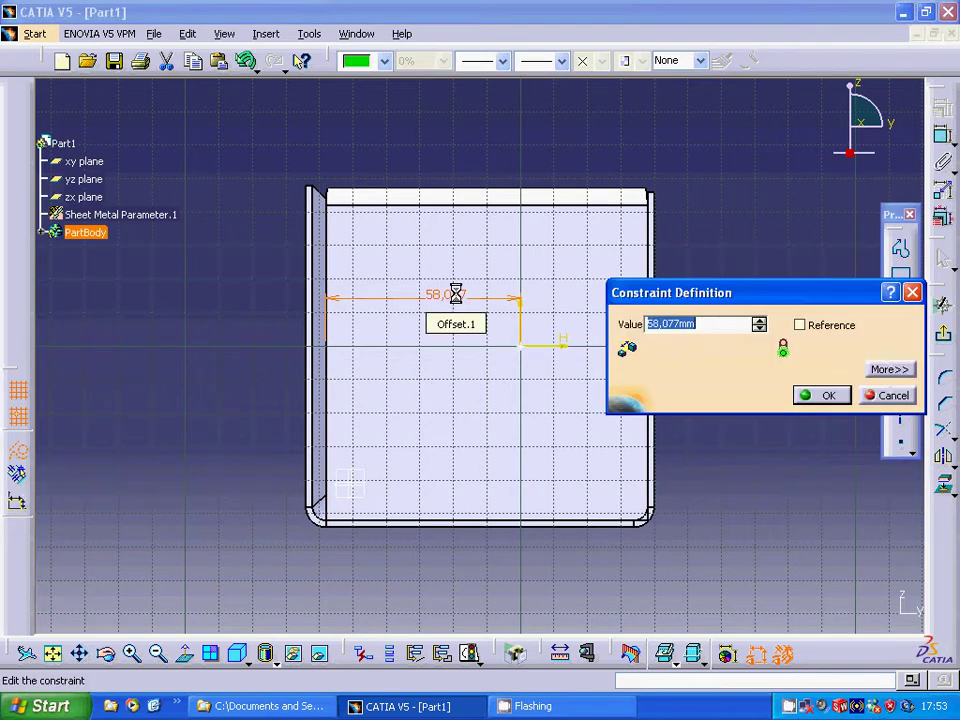
type("50")
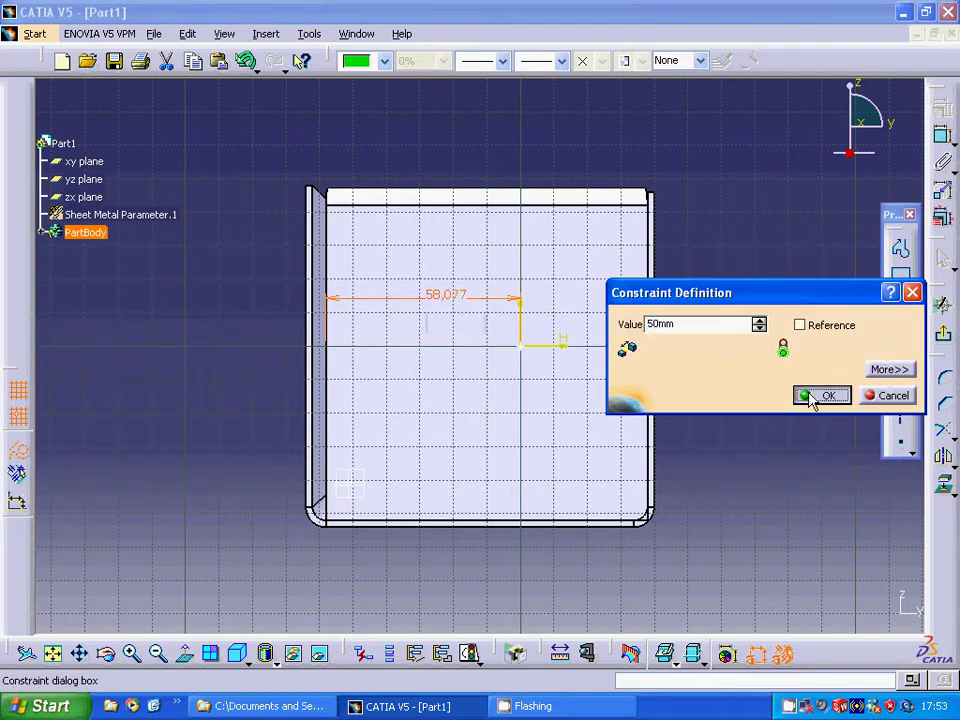
left_click(812, 397)
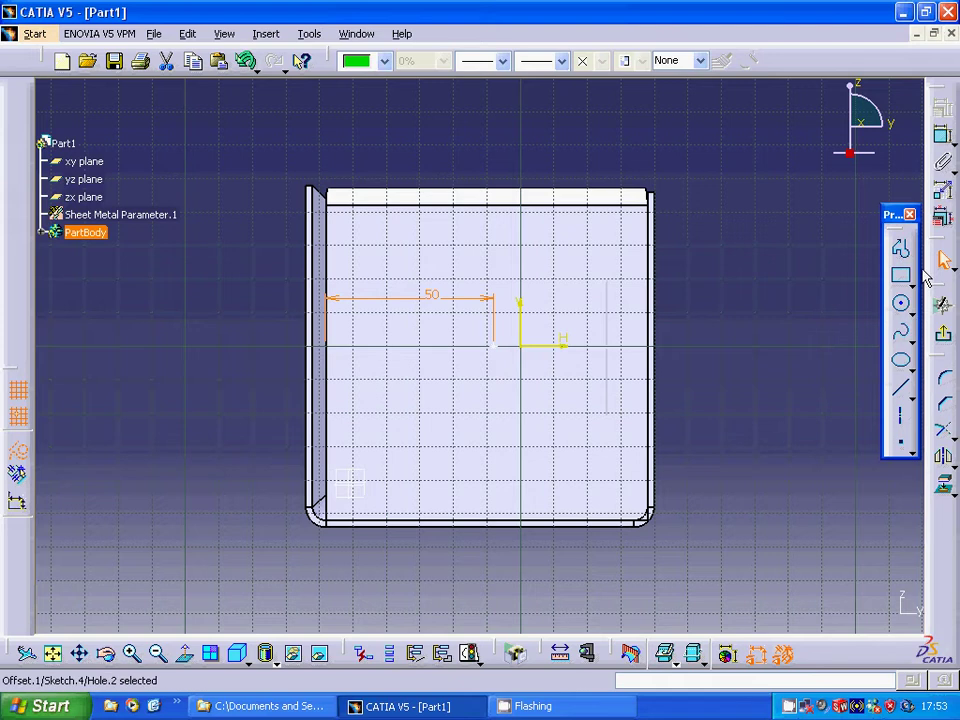
Constrain the hole centre 50 mm from the bottom edge
left_click(948, 145)
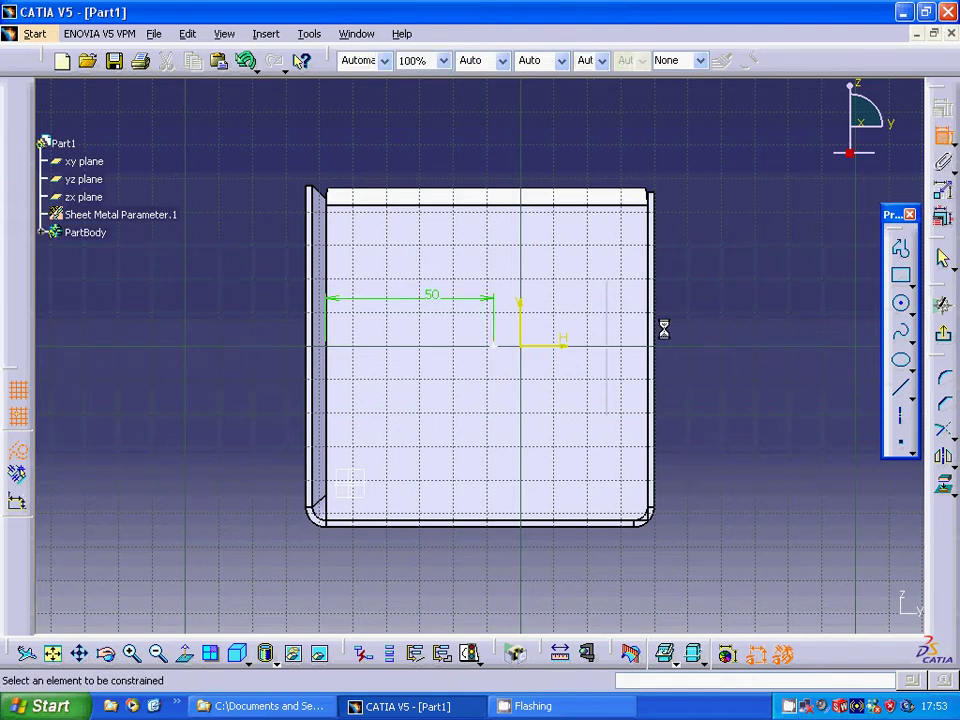
left_click(494, 346)
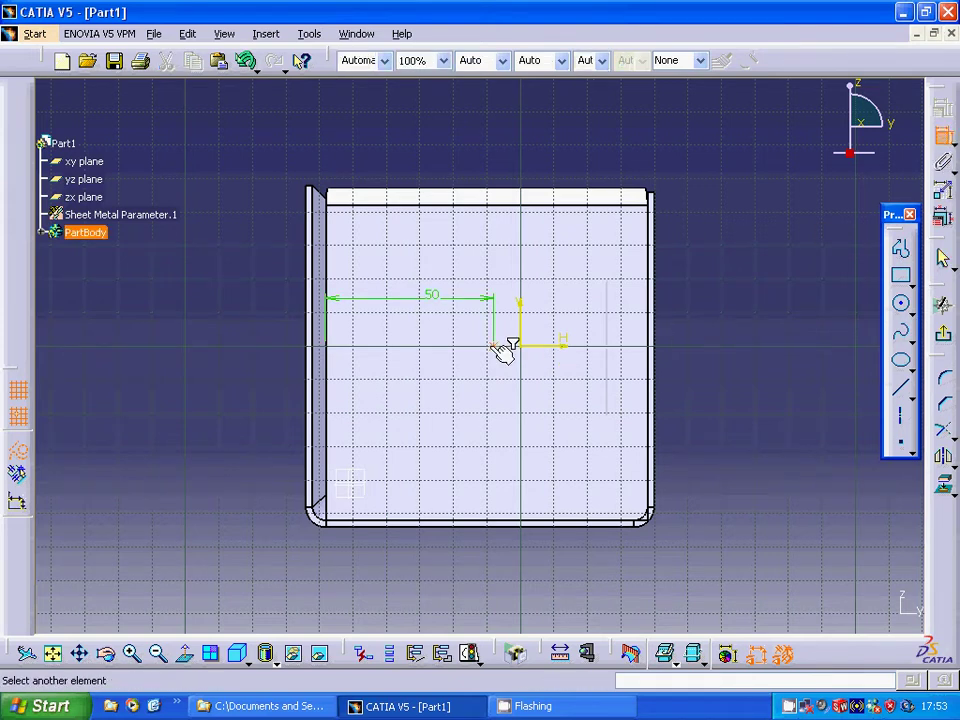
left_click(507, 522)
left_click(721, 450)
double_click(721, 448)
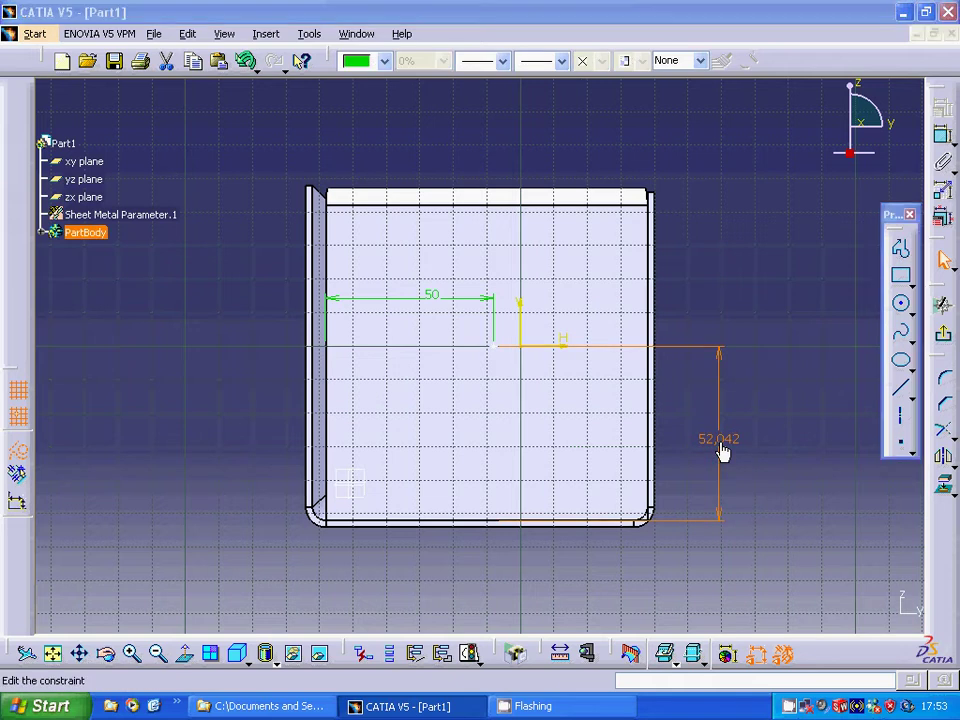
type("5")
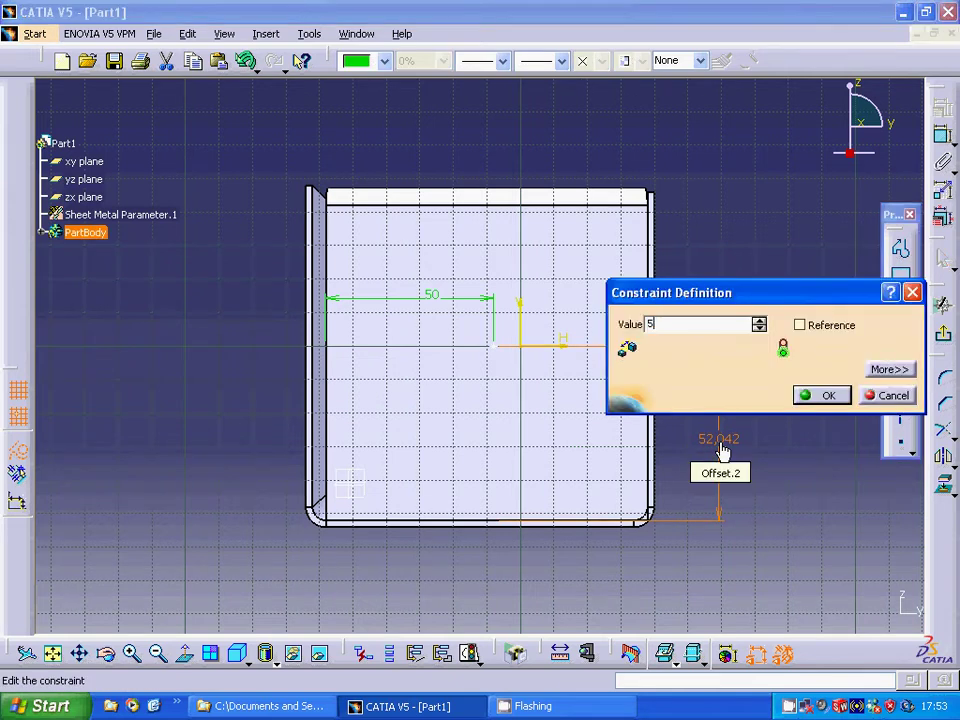
type("0")
left_click(825, 396)
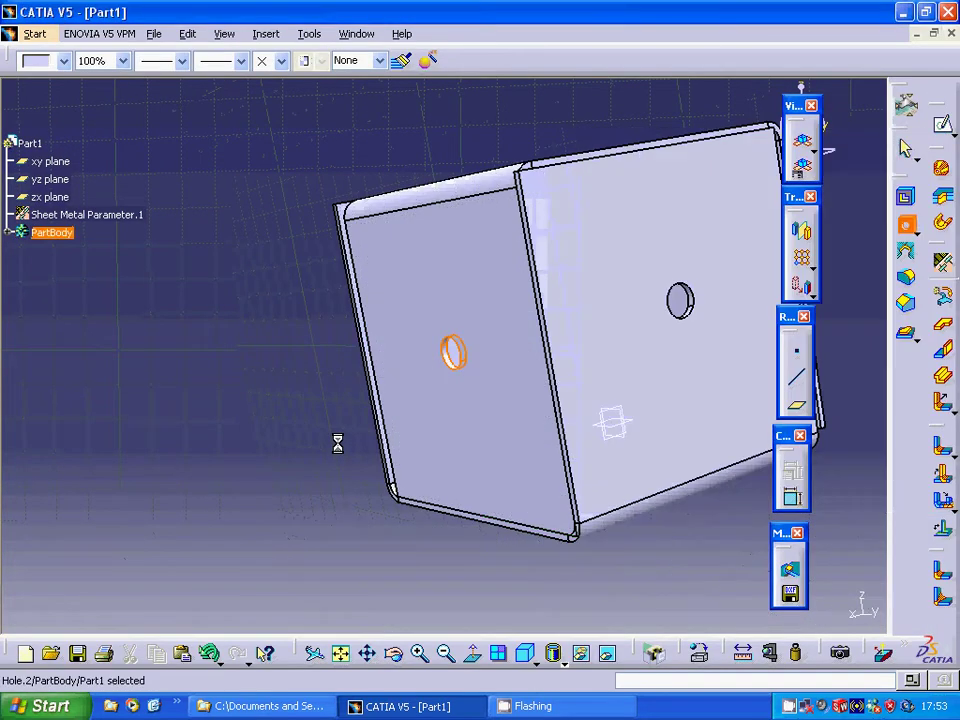
Start a new hole on the box's top face and open its positioning sketch
mouse_move(288, 370)
middle_mouse_down()
mouse_move(458, 412)
mouse_move(380, 480)
middle_mouse_up()
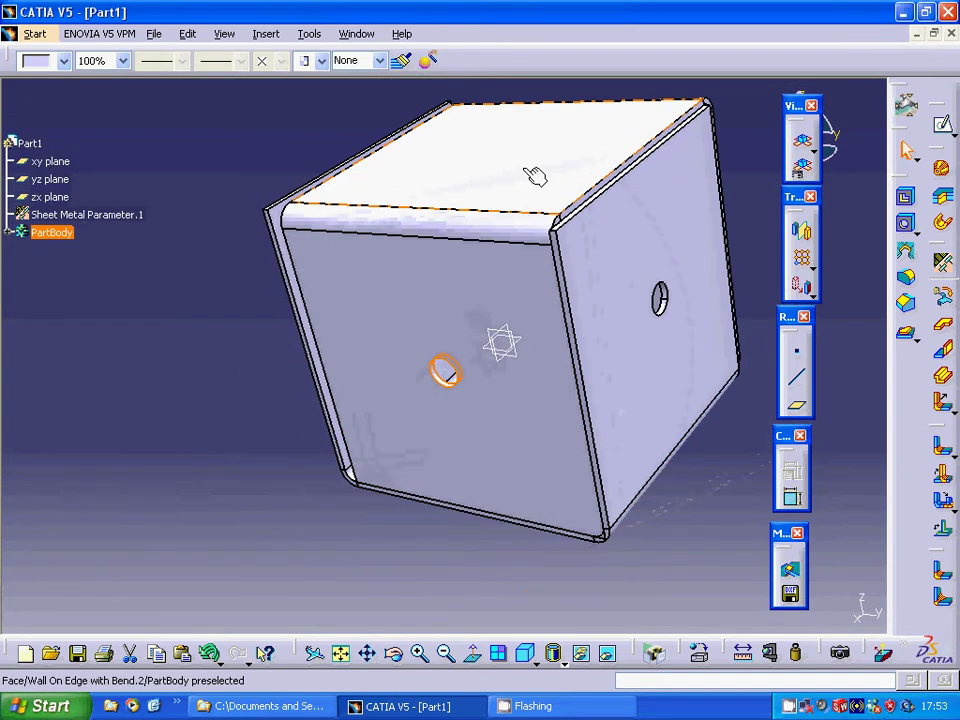
left_click(908, 227)
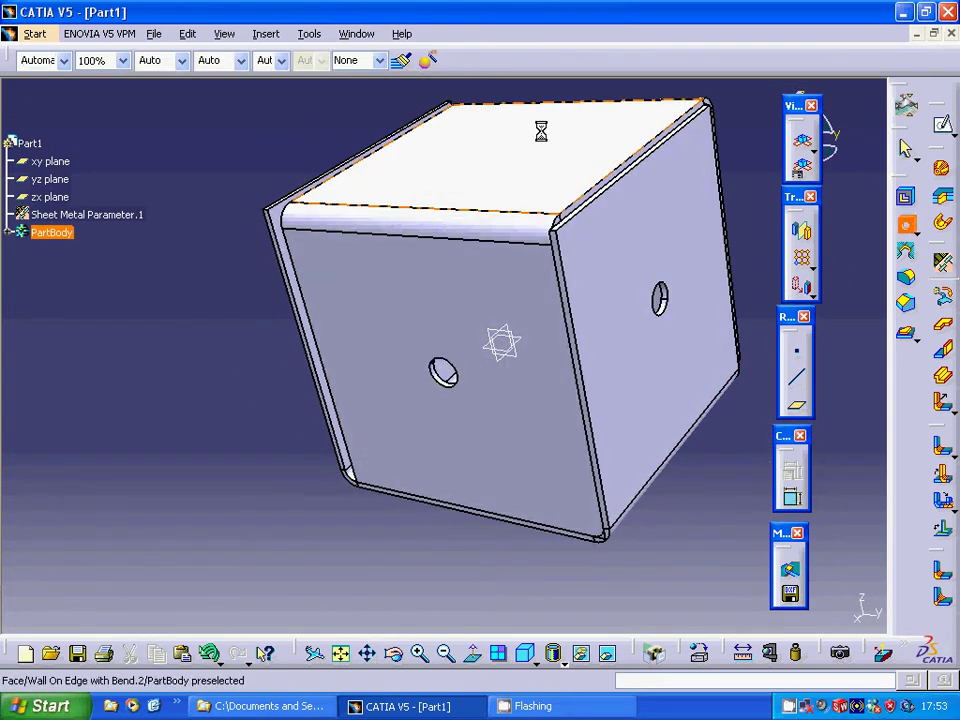
left_click(514, 150)
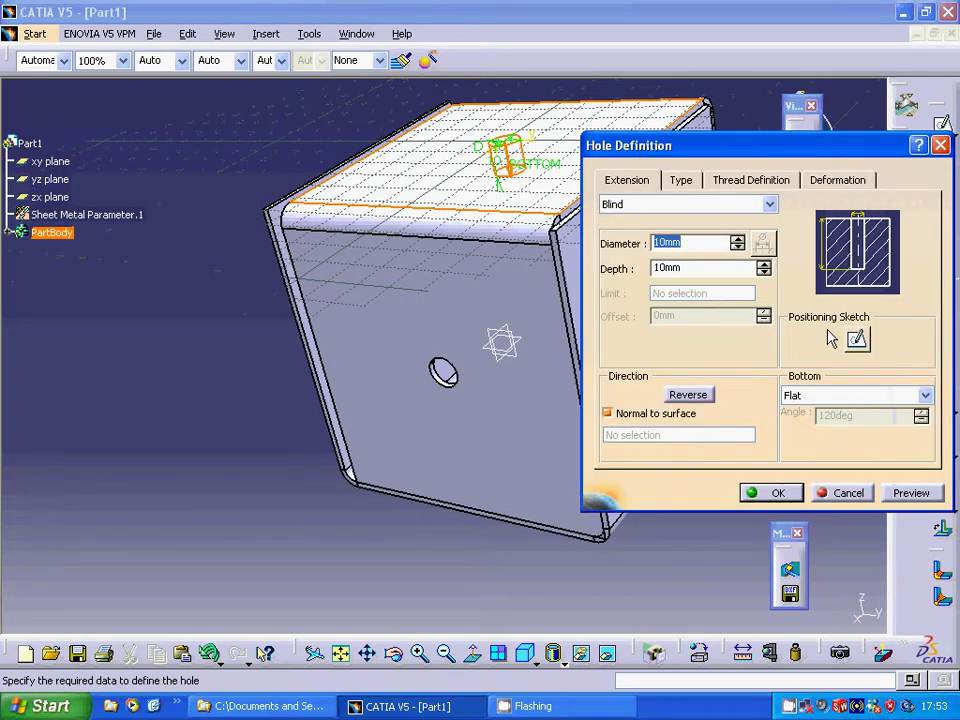
left_click(857, 339)
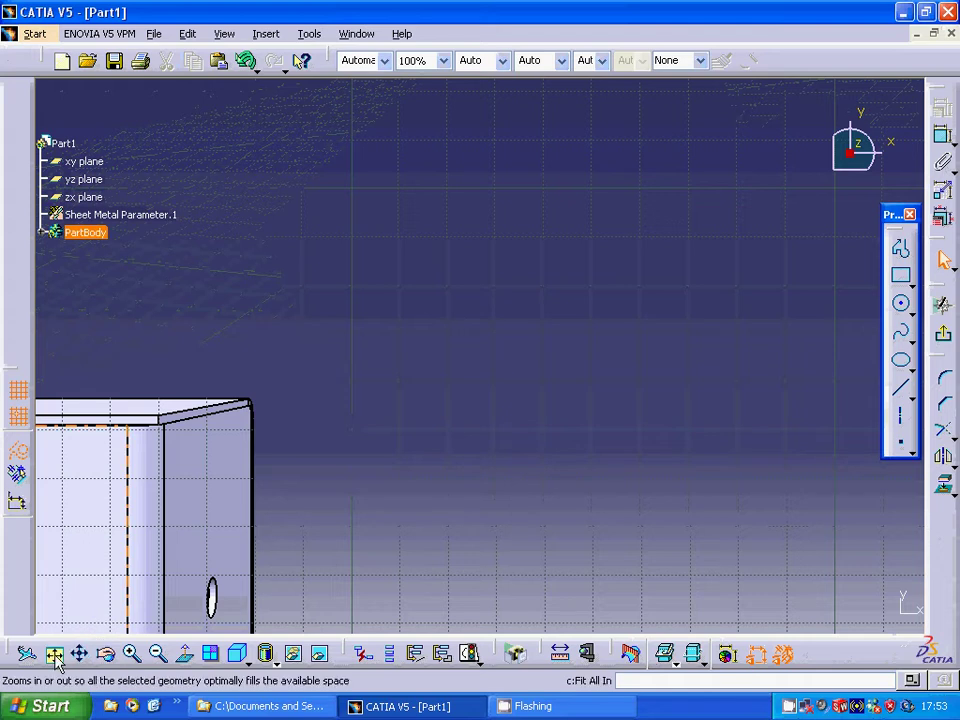
left_click(55, 655)
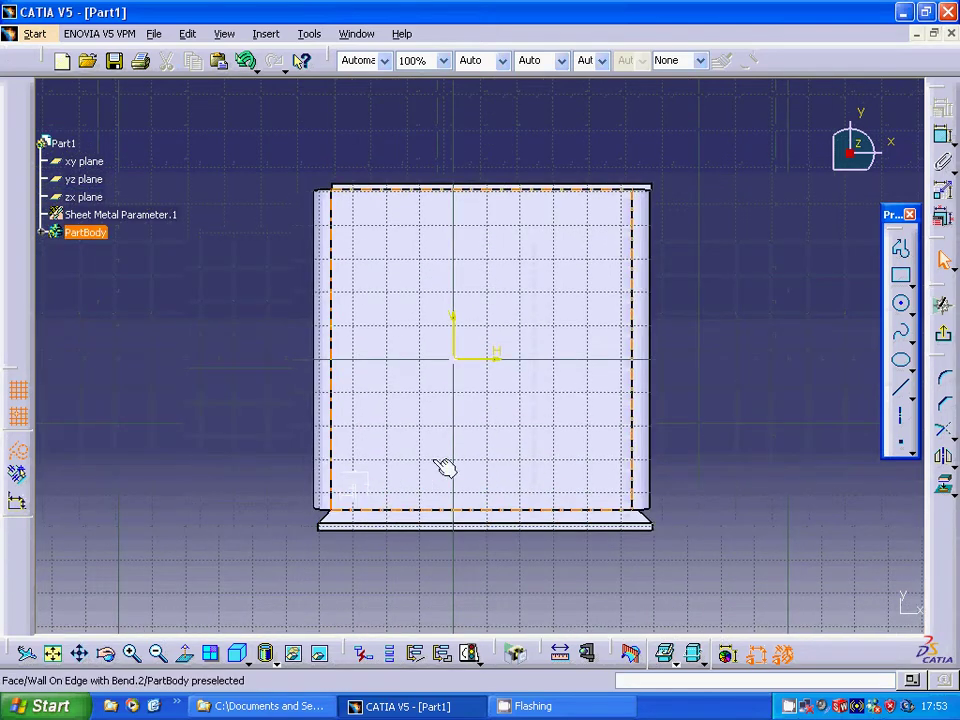
Constrain the hole centre 50 mm from the face's right edge
left_click(946, 136)
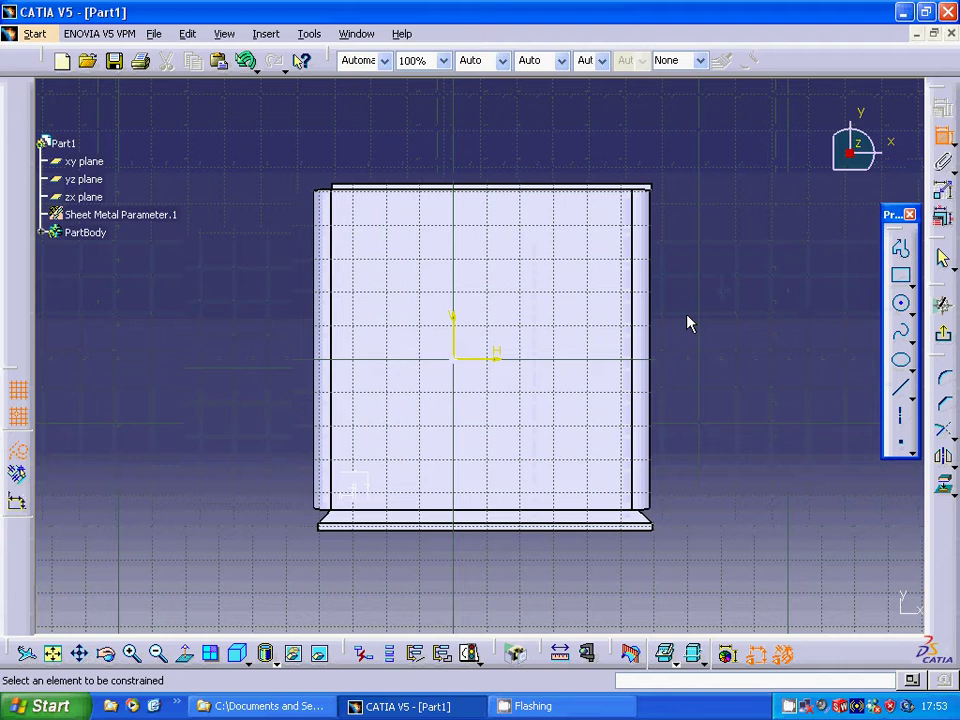
left_click(636, 338)
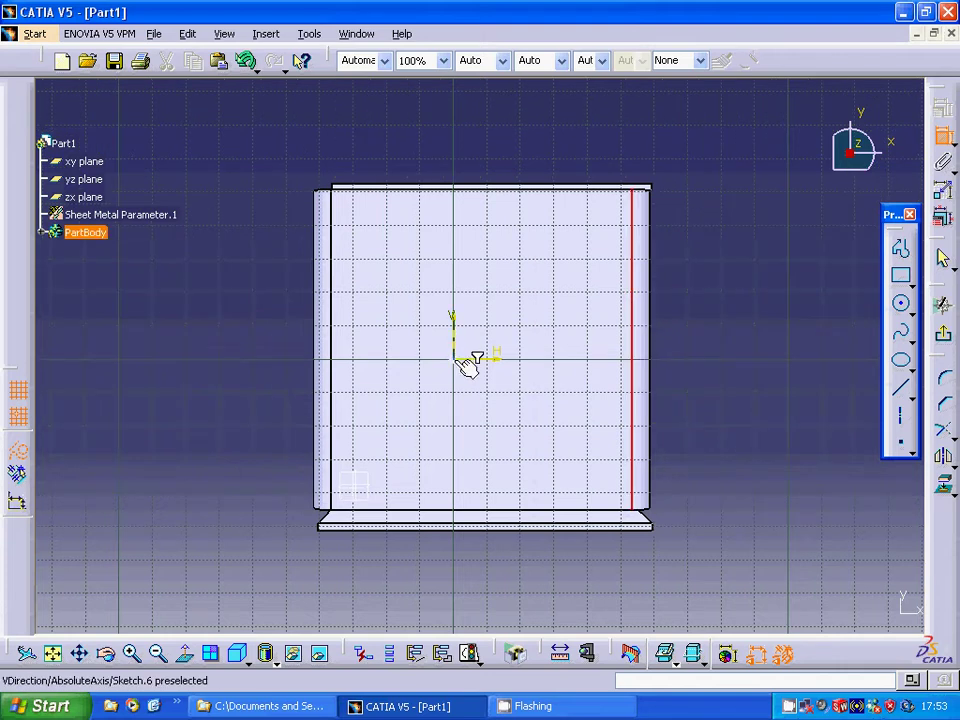
left_click(466, 363)
left_click(537, 286)
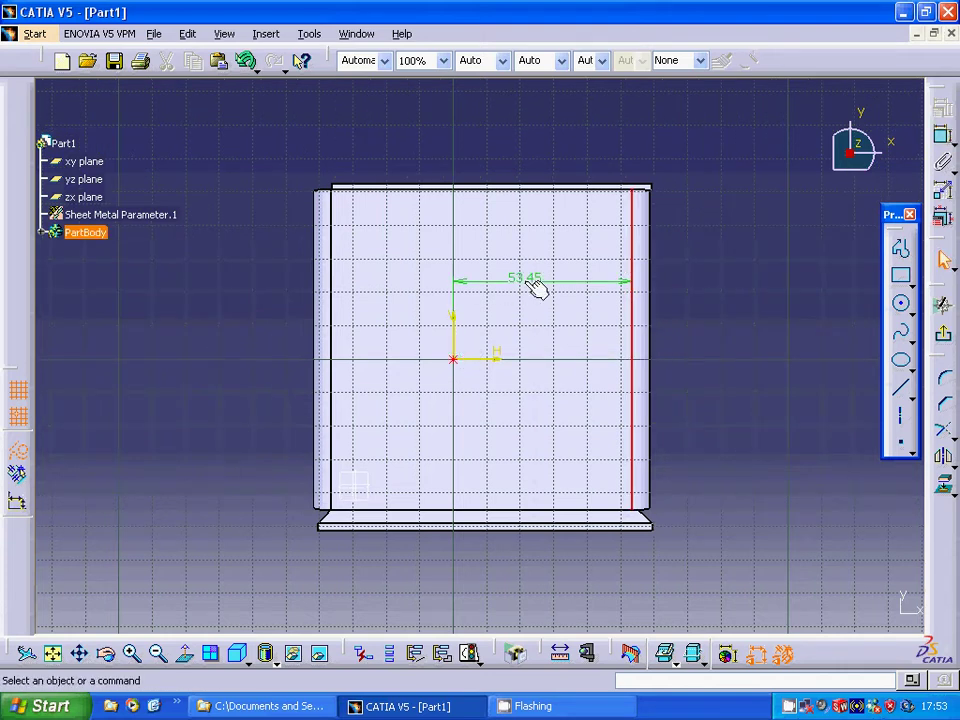
left_click(532, 283)
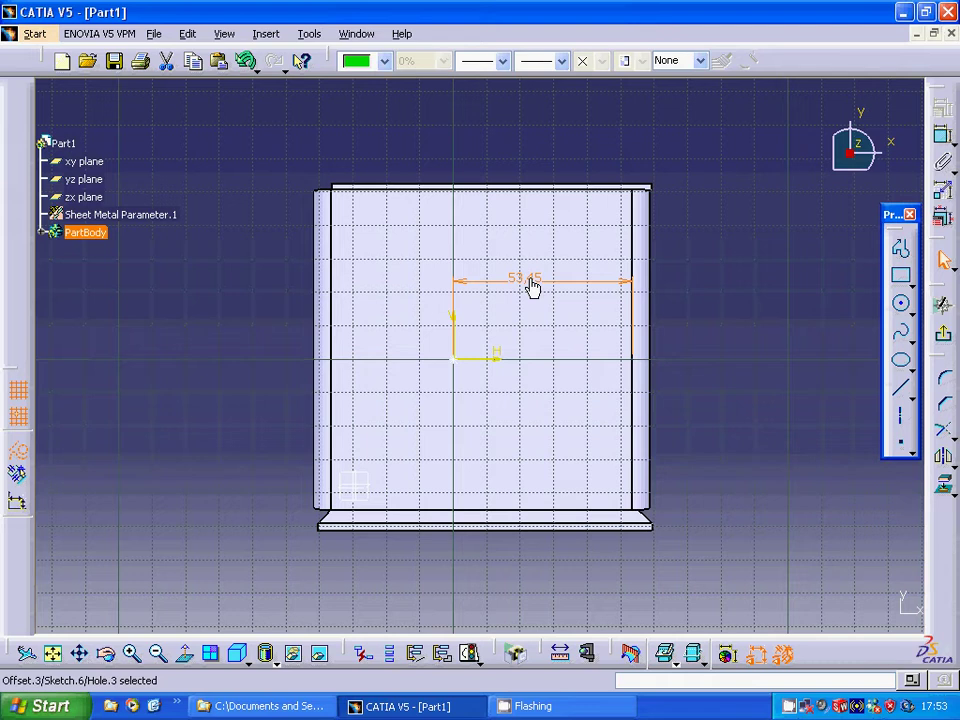
double_click(536, 283)
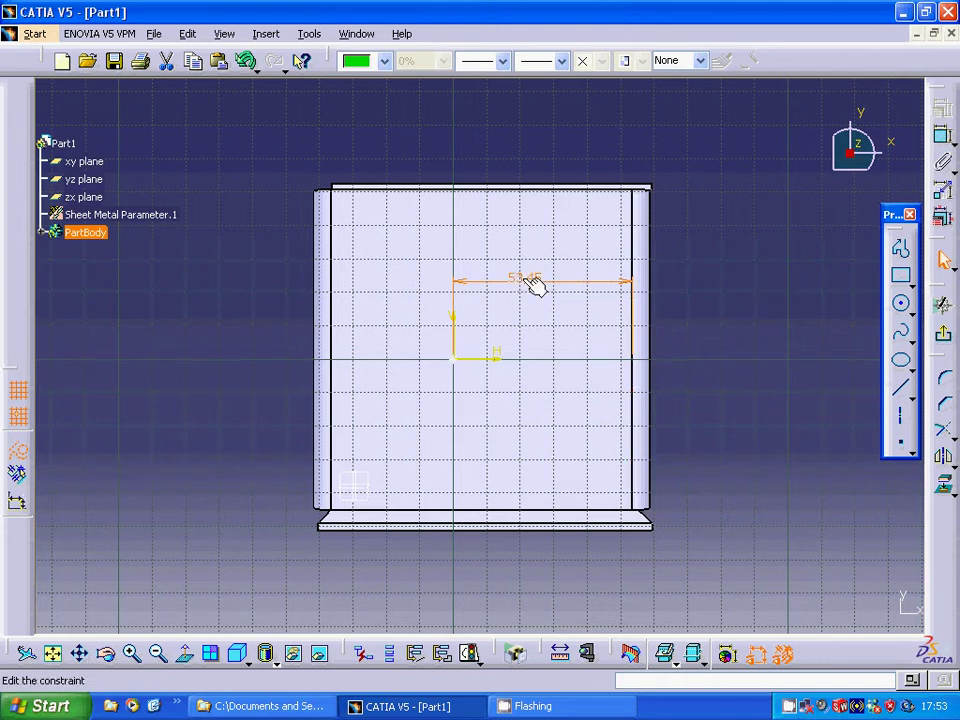
type("50")
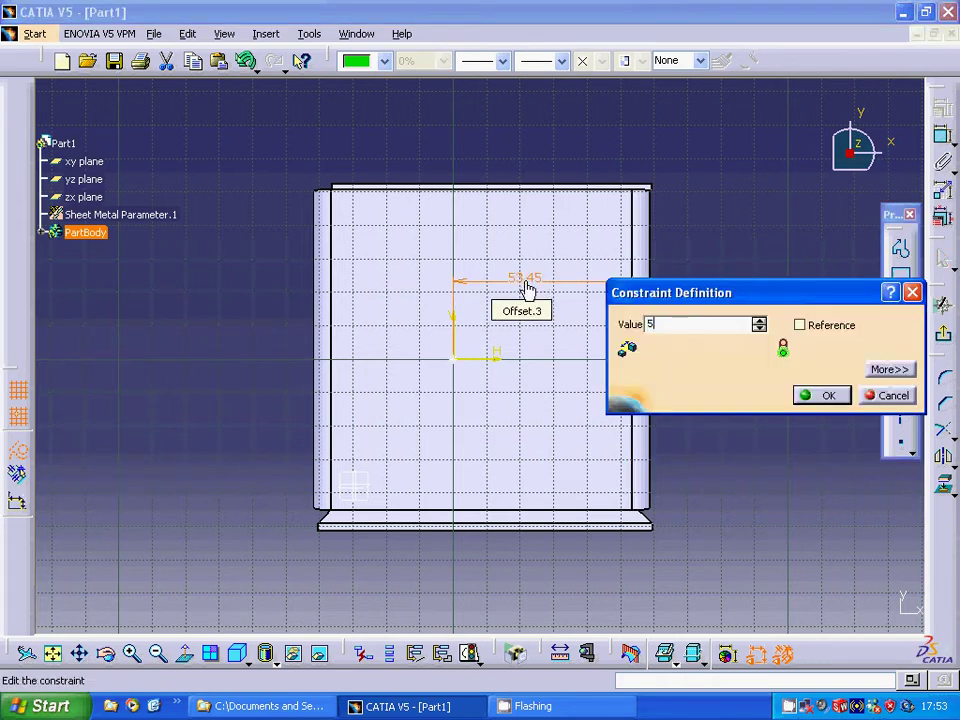
left_click(816, 396)
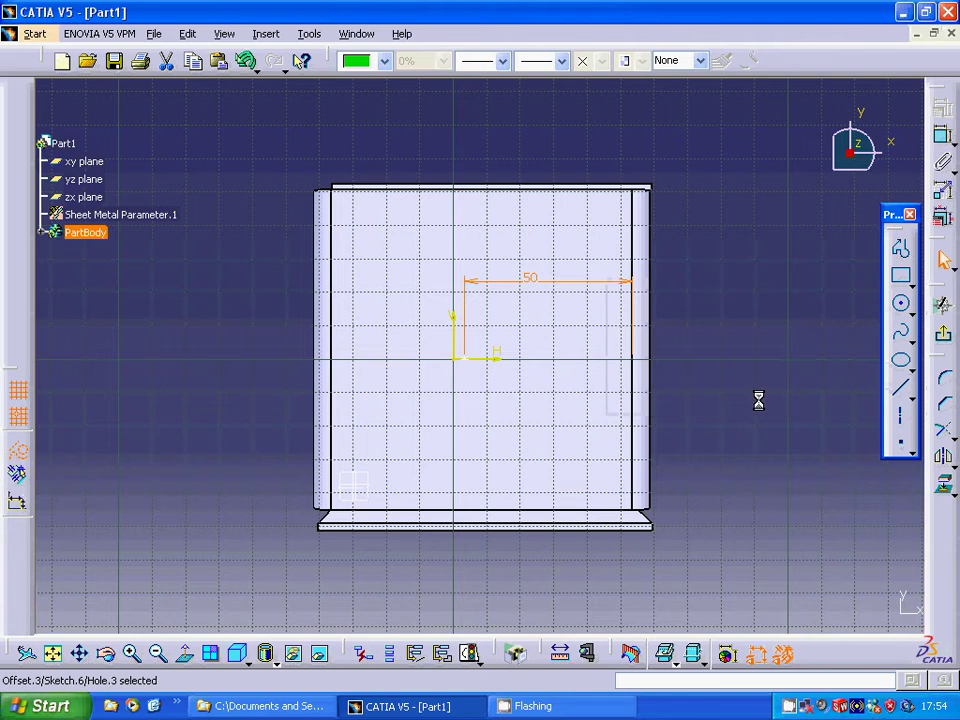
Constrain the hole centre 50 mm from the face's bottom edge
left_click(940, 155)
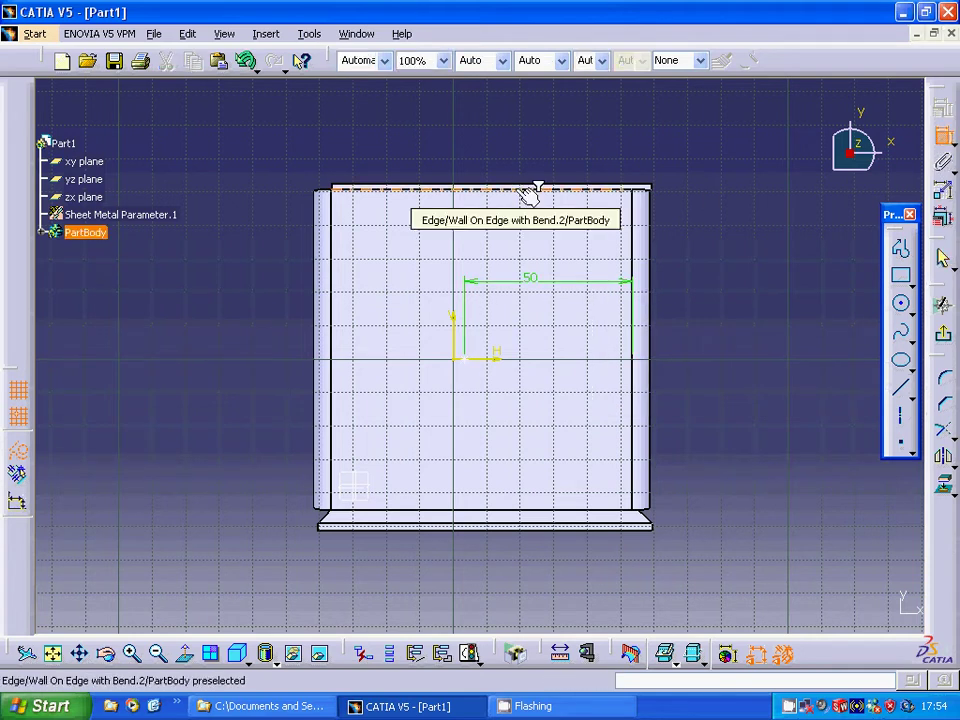
left_click(482, 512)
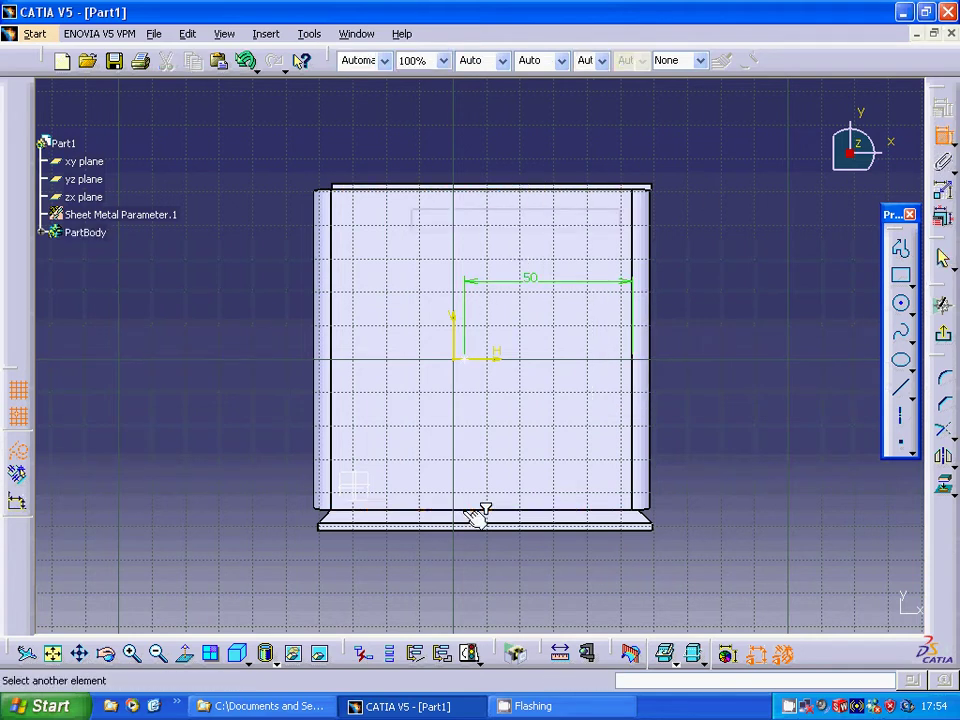
left_click(468, 360)
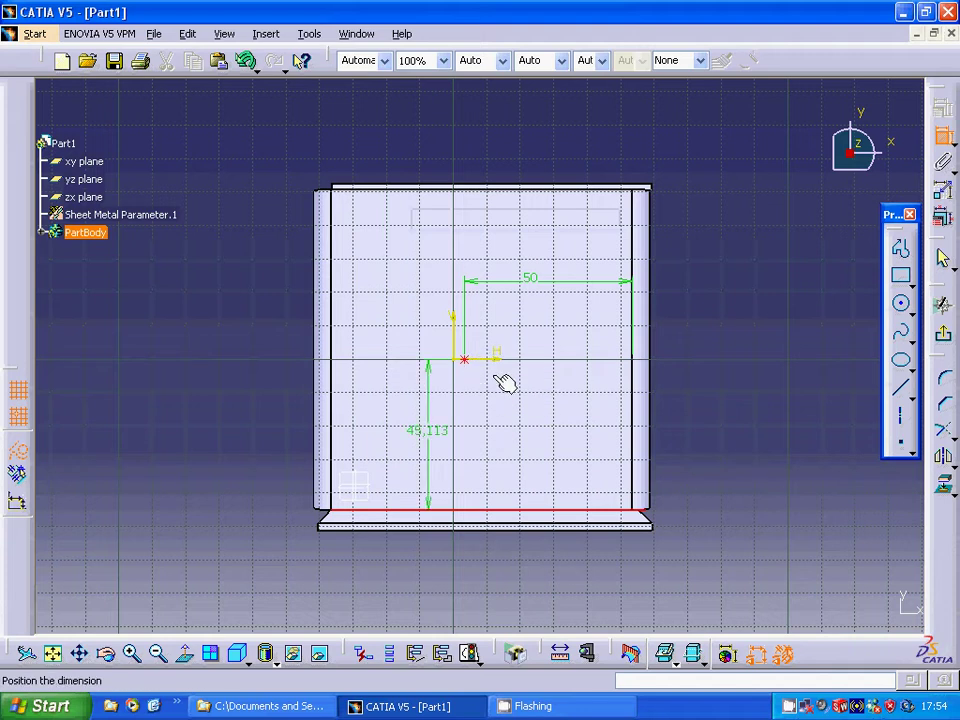
left_click(707, 424)
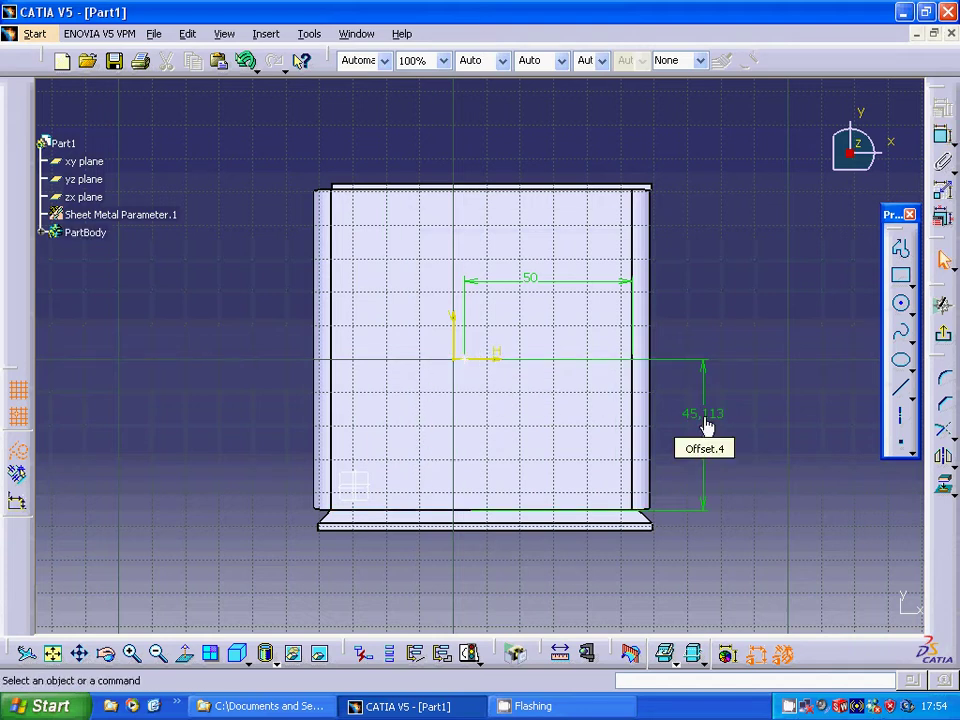
left_click(707, 425)
double_click(707, 424)
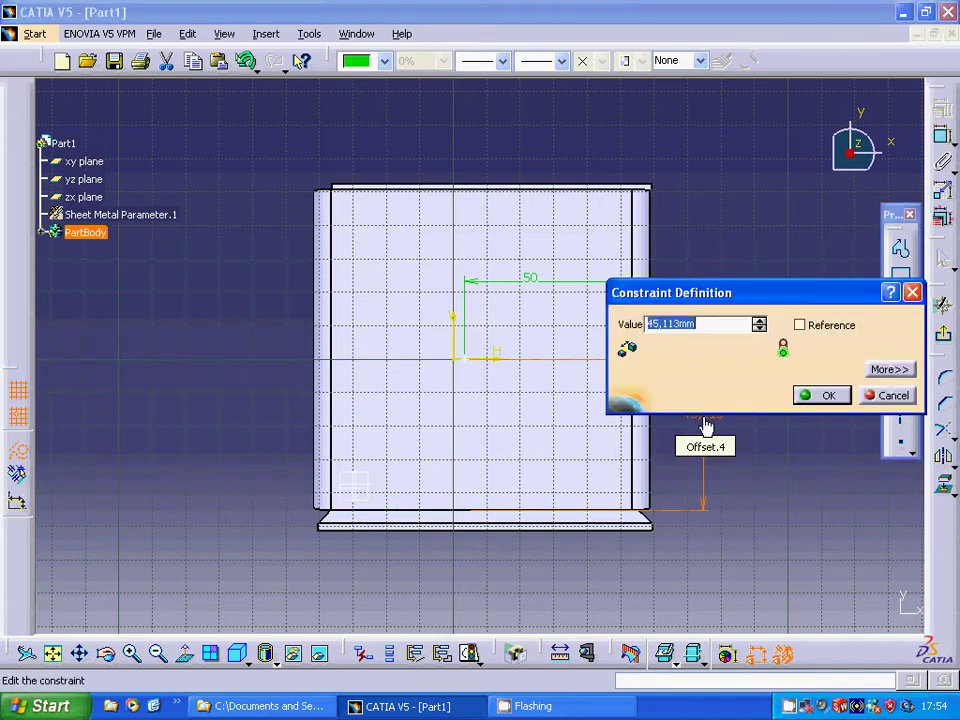
type("50")
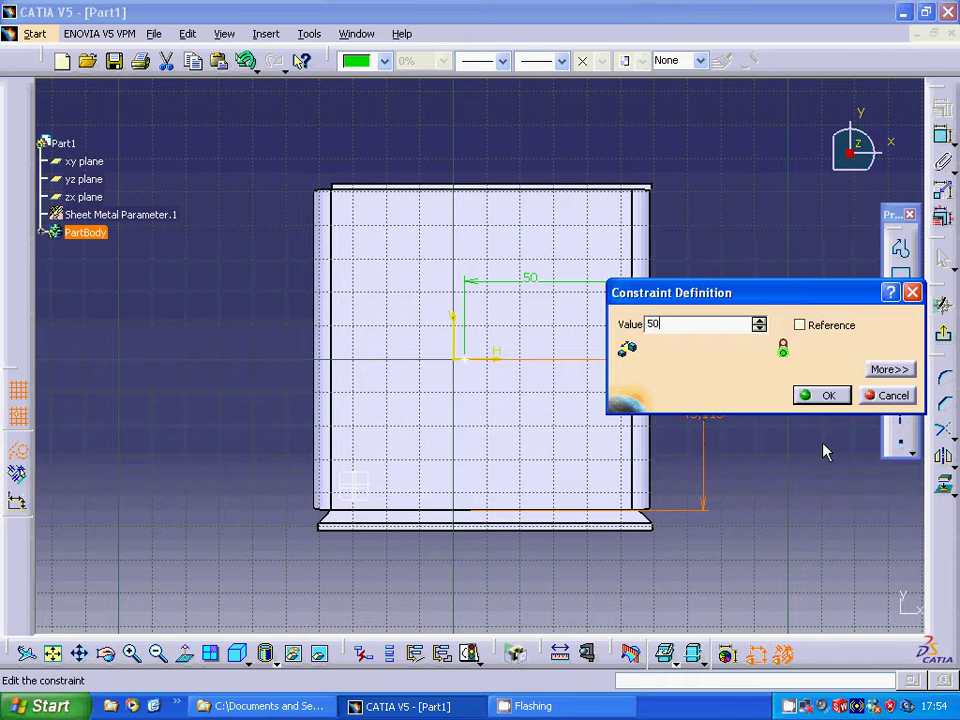
left_click(822, 396)
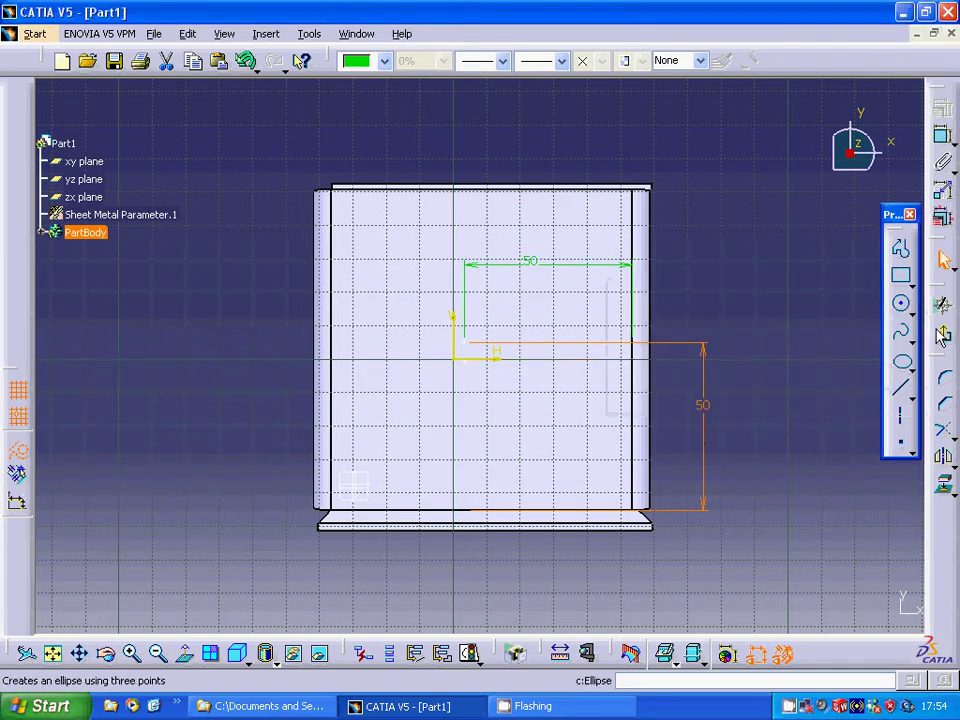
Create the 10 mm hole through the top face, then orbit the box to inspect it
left_click(944, 342)
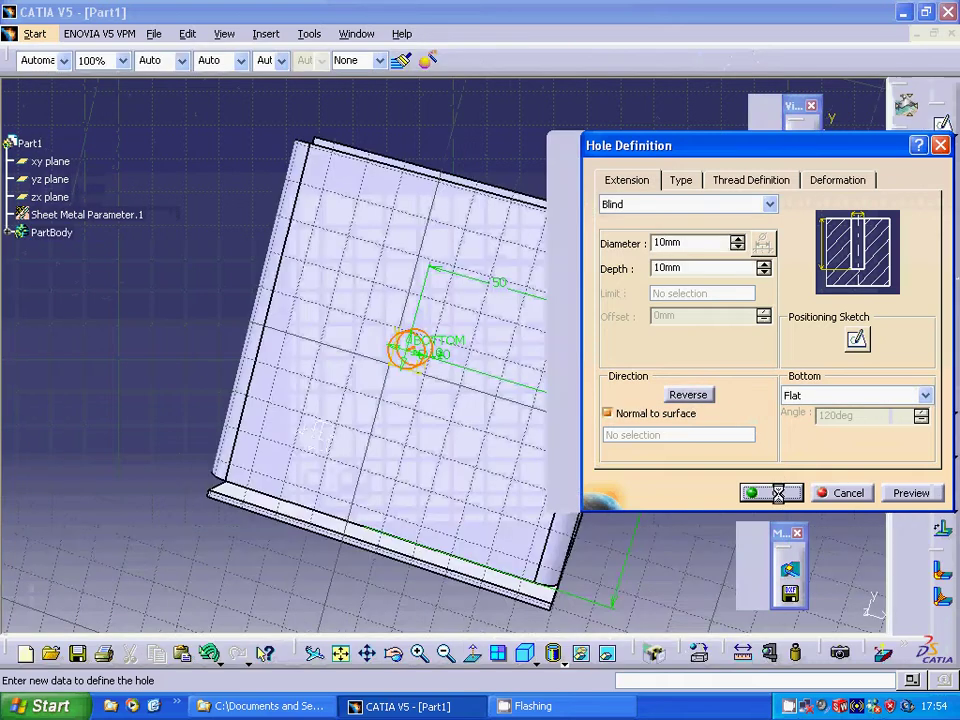
left_click(778, 494)
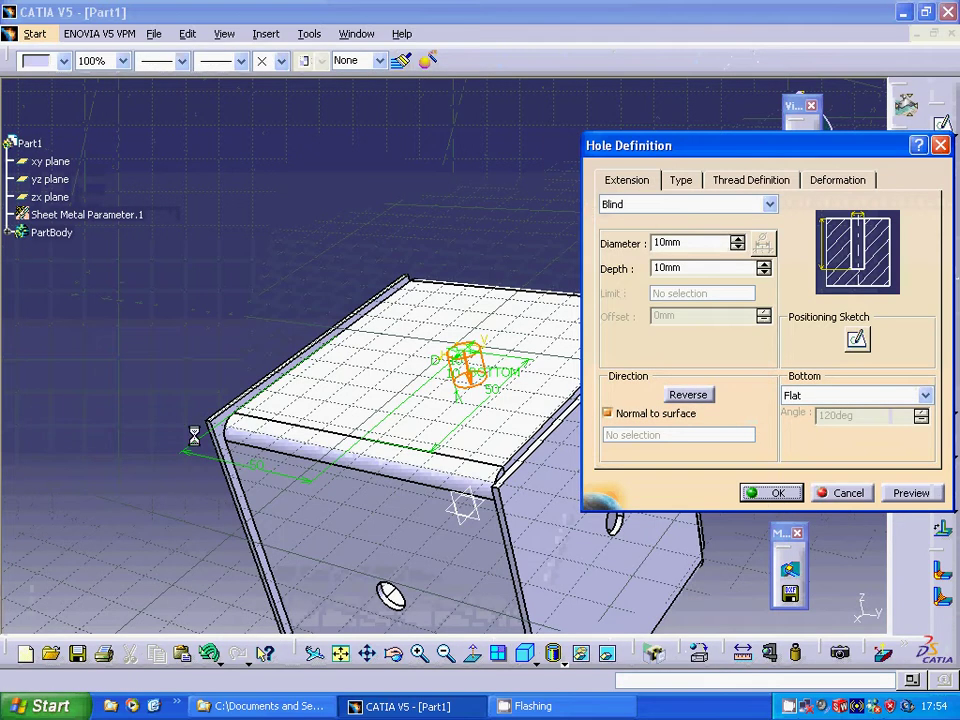
left_click(193, 329)
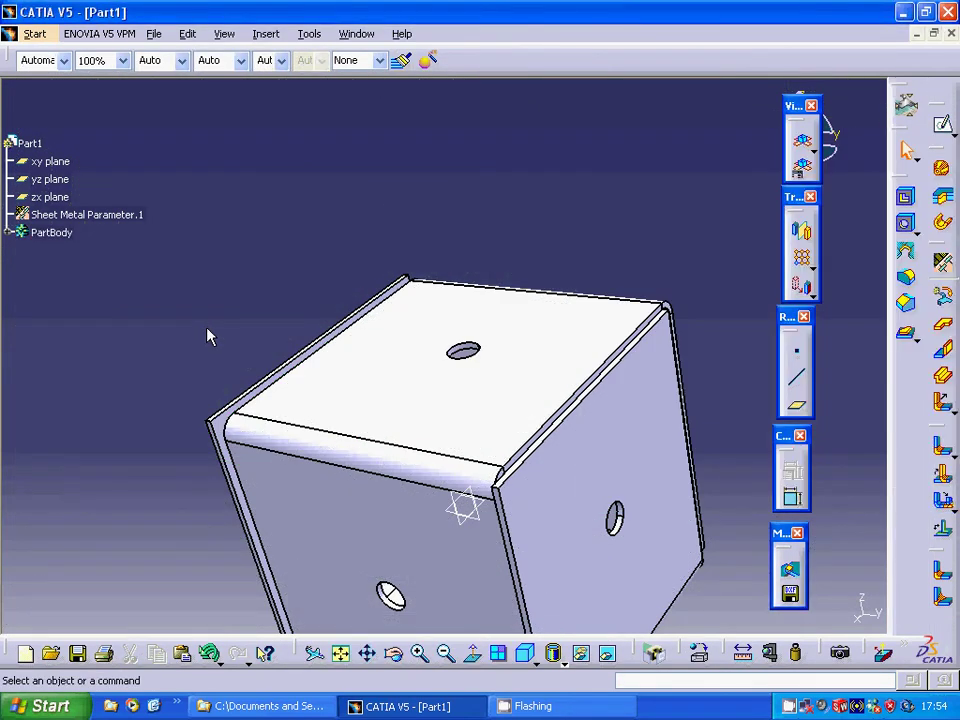
mouse_move(208, 335)
middle_mouse_down()
mouse_move(467, 407)
mouse_move(439, 407)
mouse_move(261, 339)
mouse_move(229, 251)
mouse_move(152, 229)
mouse_move(311, 193)
mouse_move(169, 159)
mouse_move(92, 226)
mouse_move(86, 285)
mouse_move(169, 242)
mouse_move(197, 240)
mouse_move(236, 285)
mouse_move(257, 343)
mouse_move(268, 340)
middle_mouse_up()
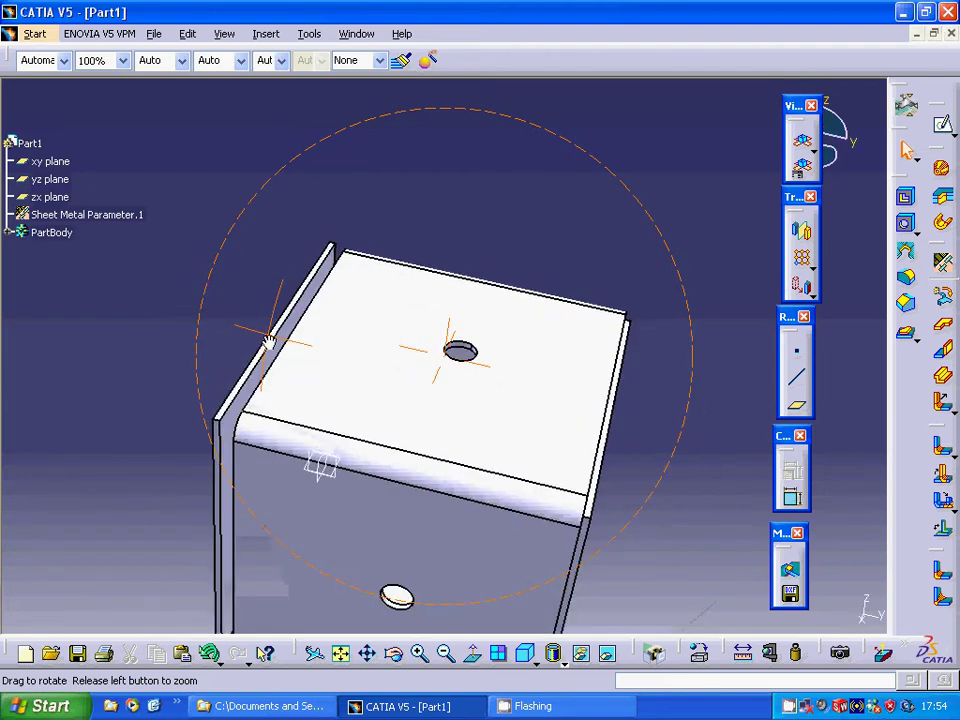
mouse_move(268, 340)
middle_mouse_down()
mouse_move(264, 332)
mouse_move(214, 356)
mouse_move(136, 369)
mouse_move(124, 360)
mouse_move(103, 309)
mouse_move(253, 257)
mouse_move(335, 274)
mouse_move(189, 381)
mouse_move(197, 399)
mouse_move(226, 333)
mouse_move(212, 332)
mouse_move(195, 300)
mouse_move(195, 272)
middle_mouse_up()
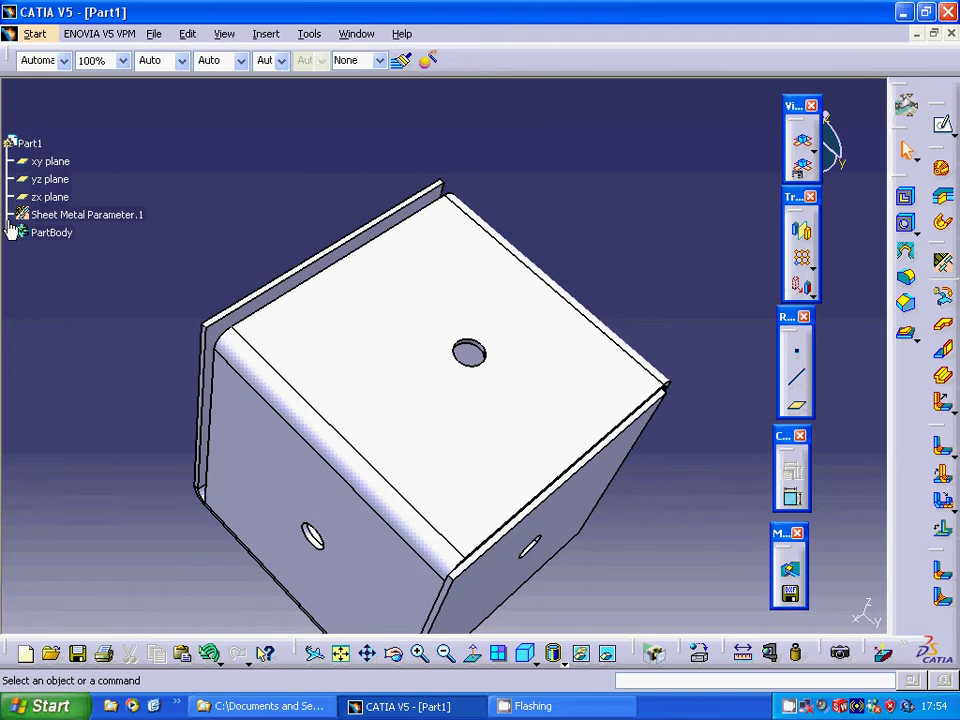
Edit Wall On Edge with Bend.1 in the PartBody tree, reducing its height to 90 mm
left_click(14, 232)
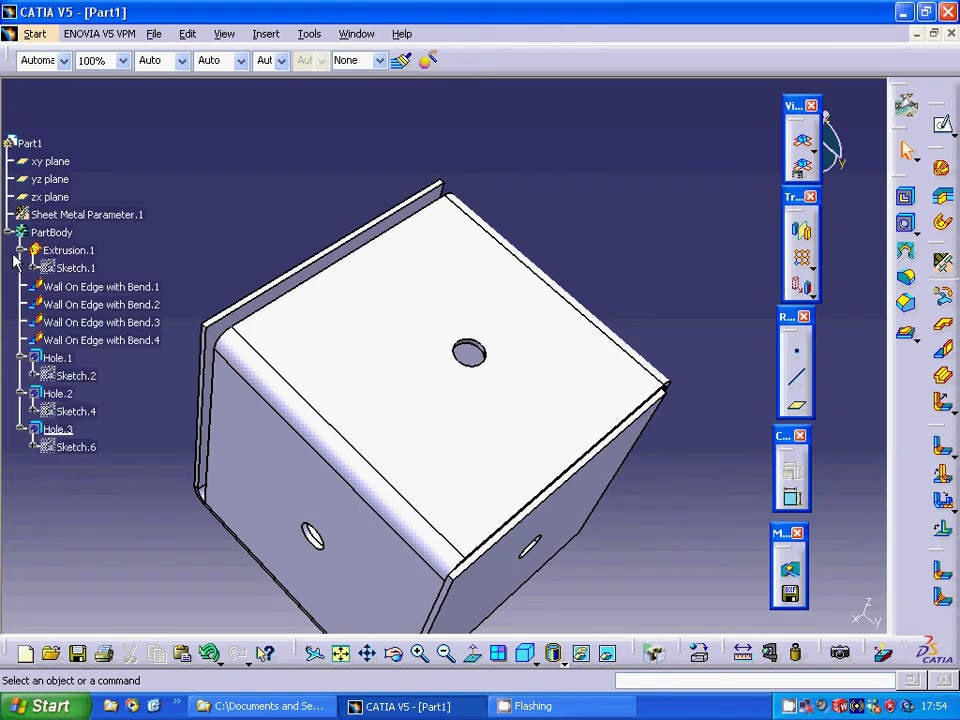
right_click(108, 289)
mouse_move(198, 655)
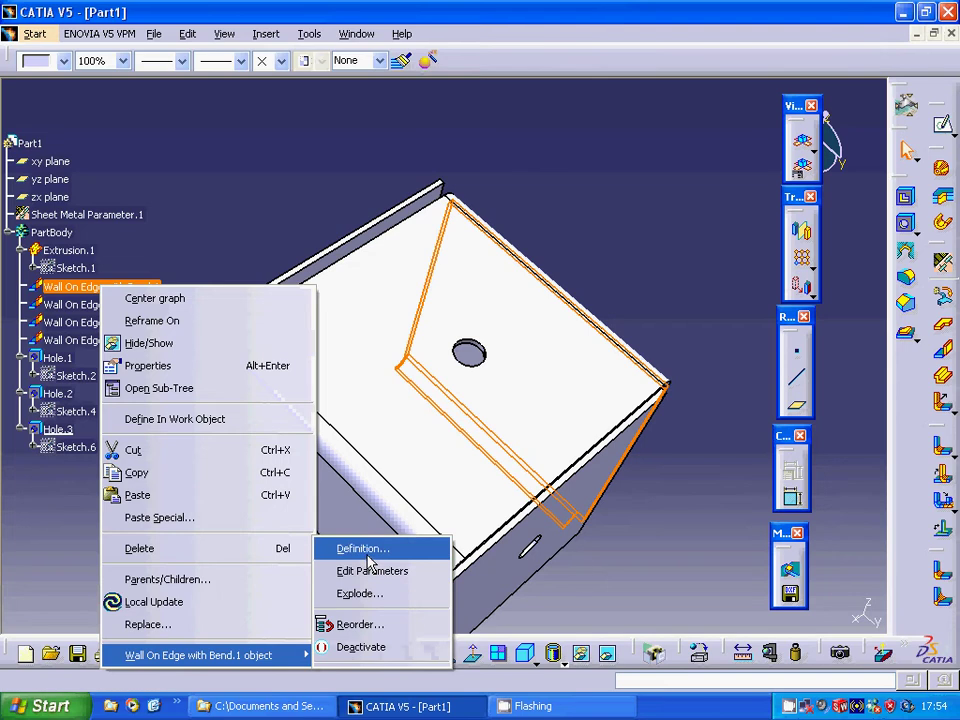
left_click(362, 548)
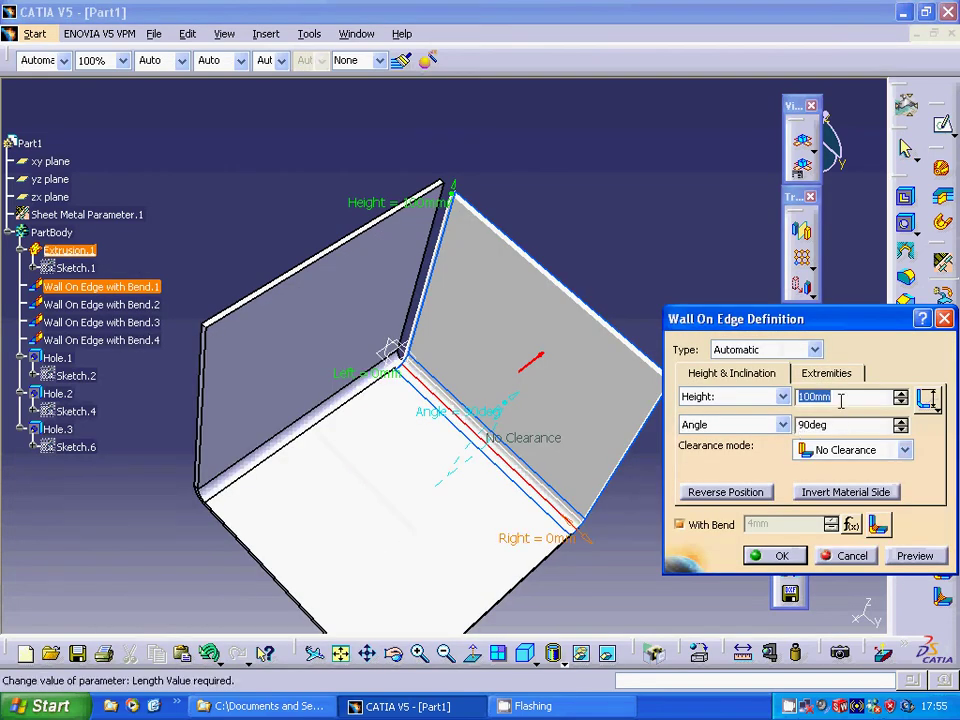
type("90")
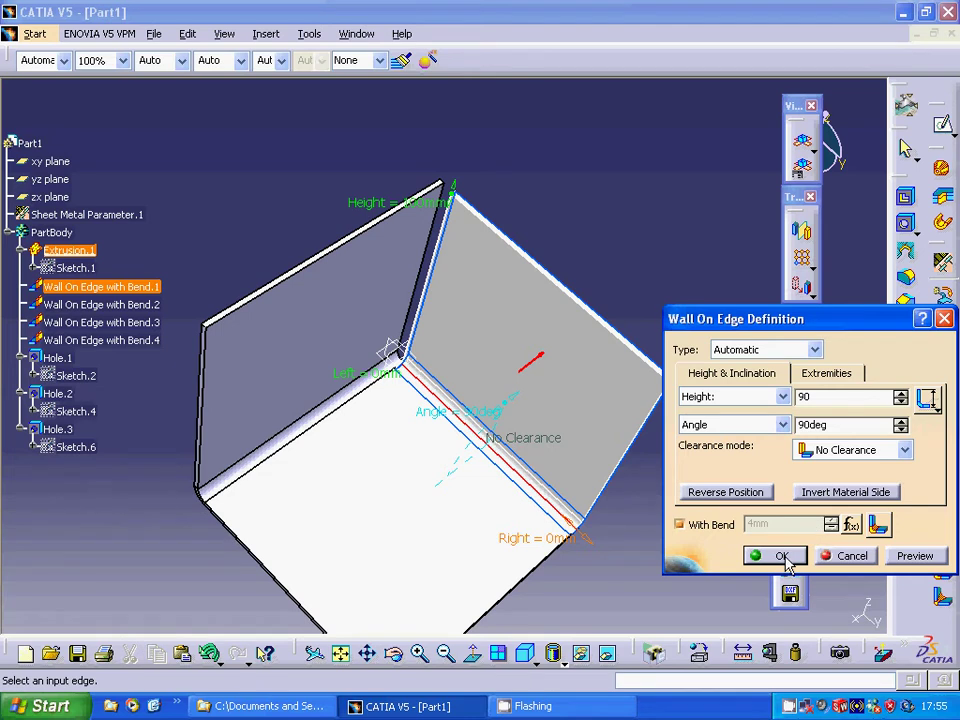
left_click(783, 557)
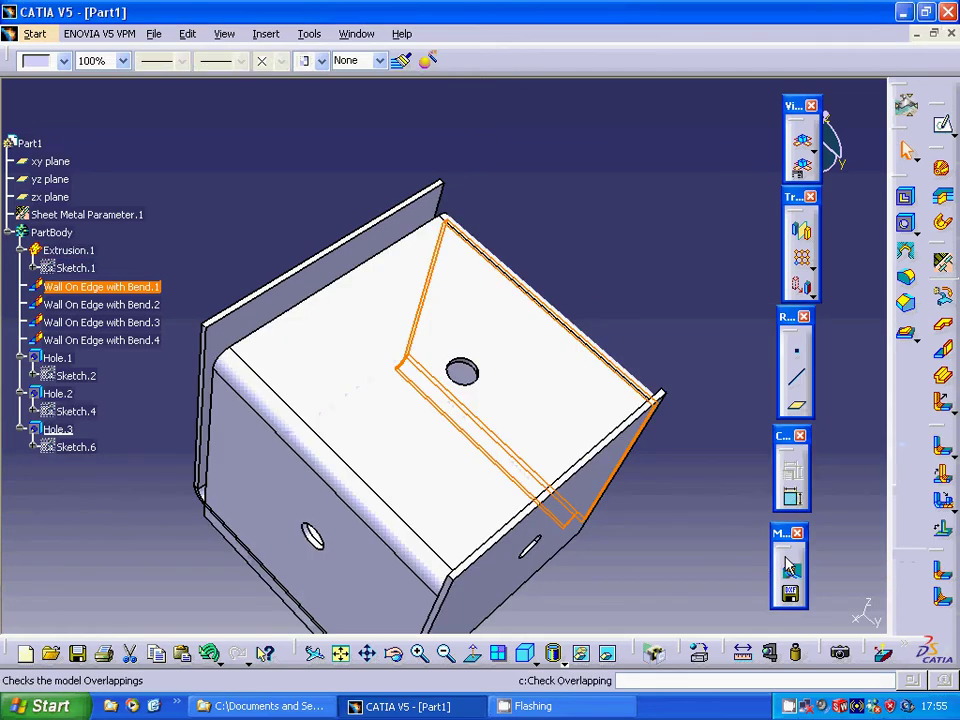
left_click(700, 523)
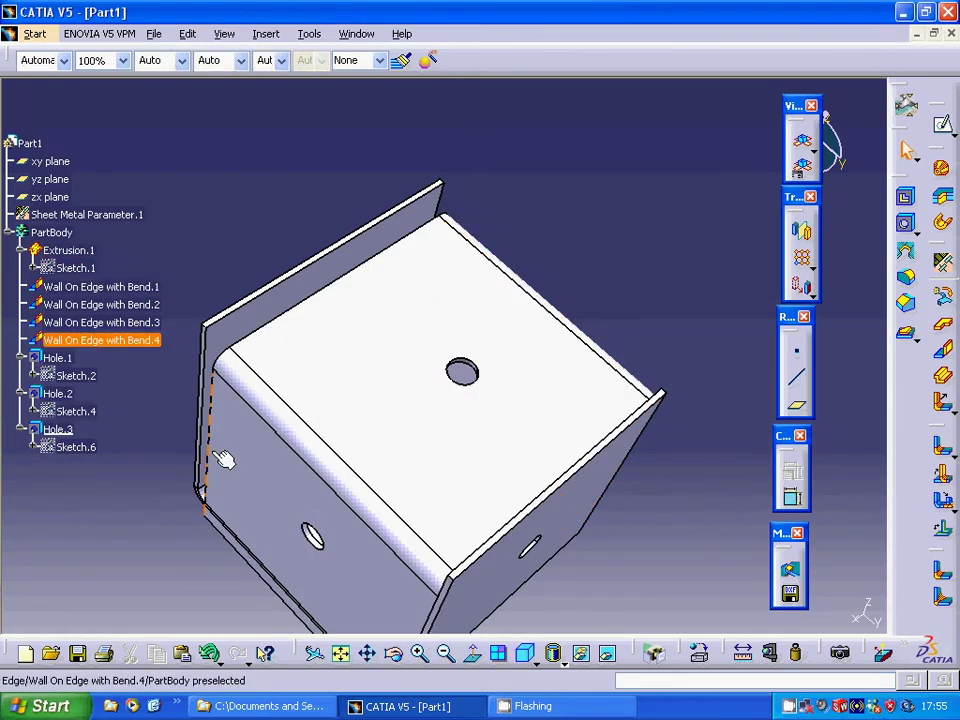
Restore Wall On Edge with Bend.1 height to 100 mm and orbit to check the box
right_click(100, 289)
mouse_move(193, 662)
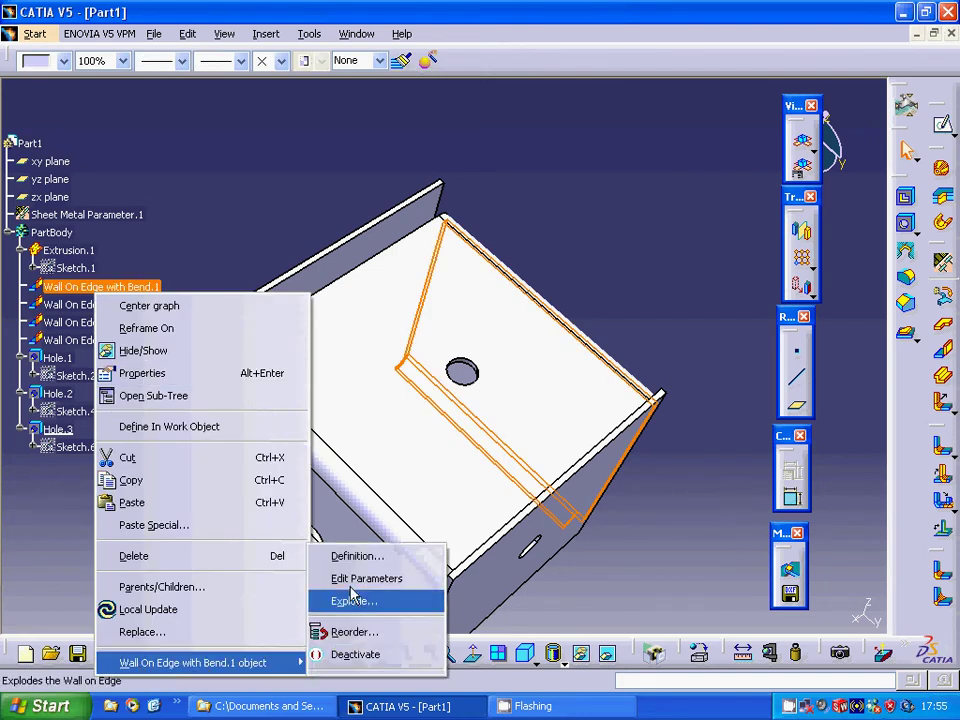
left_click(353, 558)
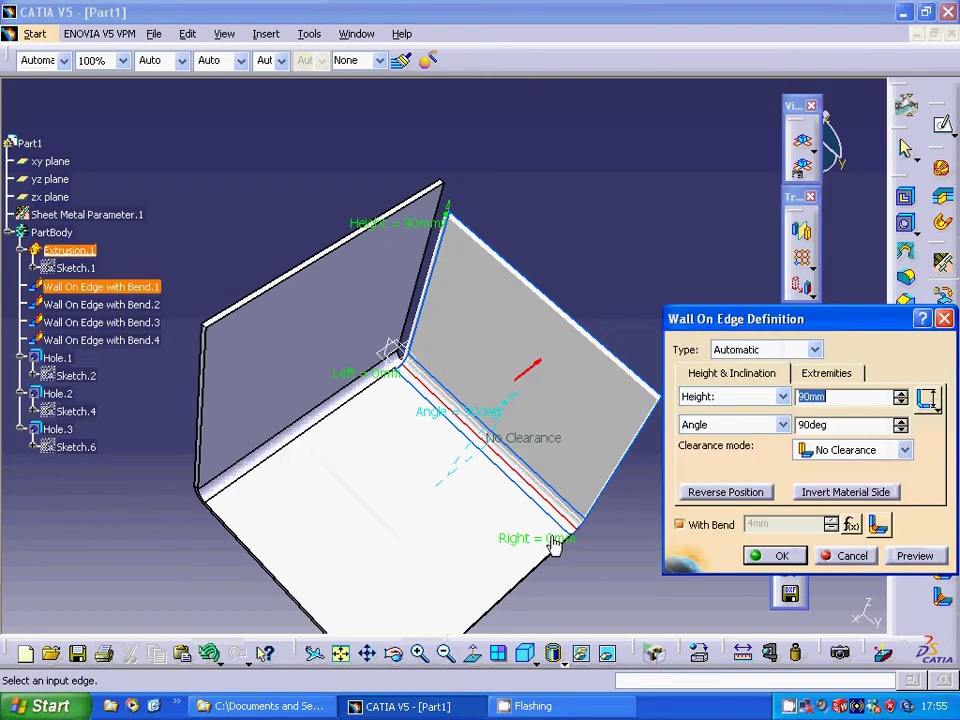
type("1")
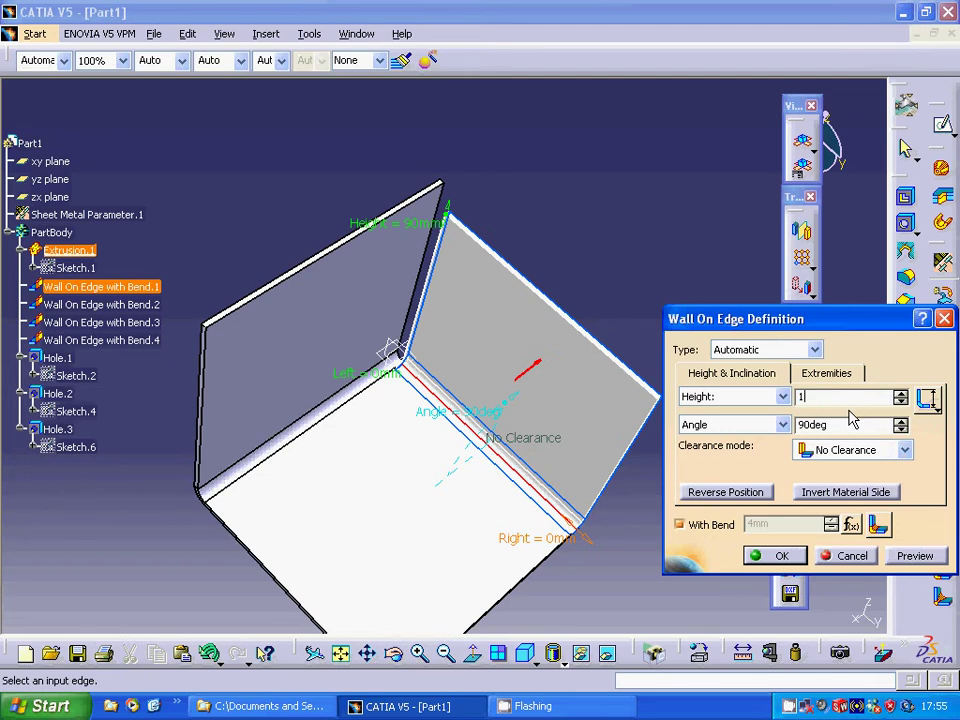
type("00")
key("Return")
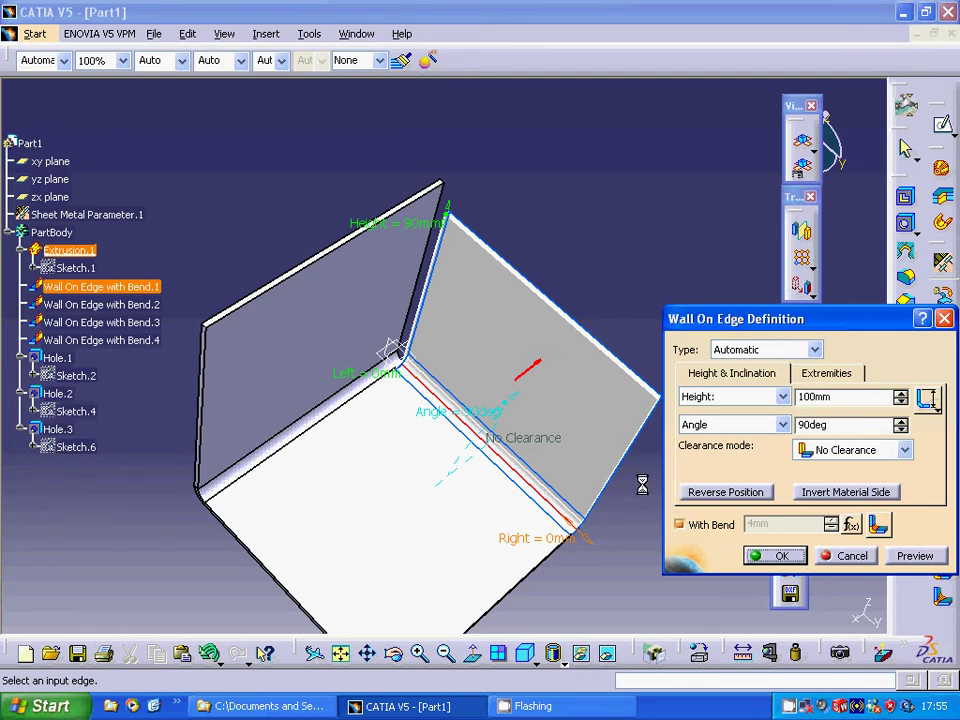
left_click(778, 556)
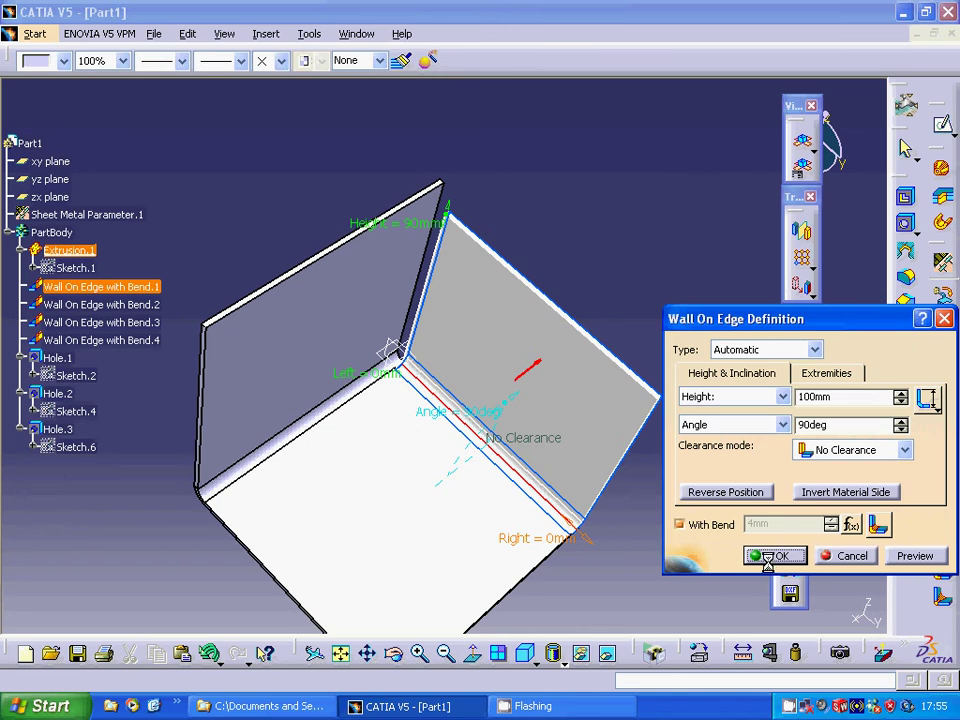
left_click(673, 535)
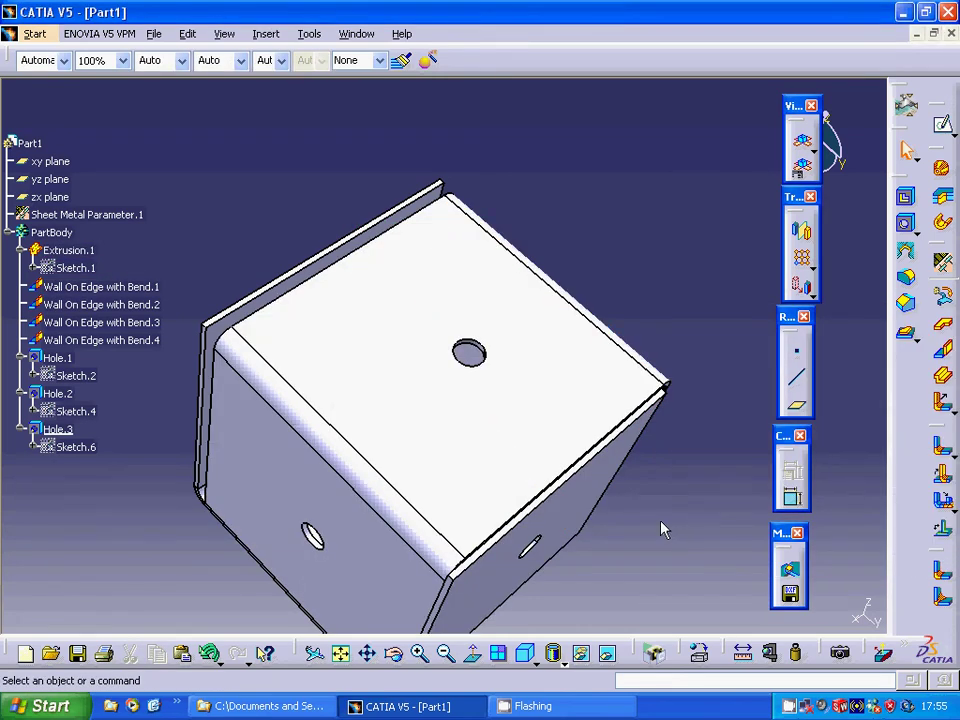
mouse_move(664, 527)
middle_mouse_down()
mouse_move(680, 418)
mouse_move(715, 349)
mouse_move(688, 315)
middle_mouse_up()
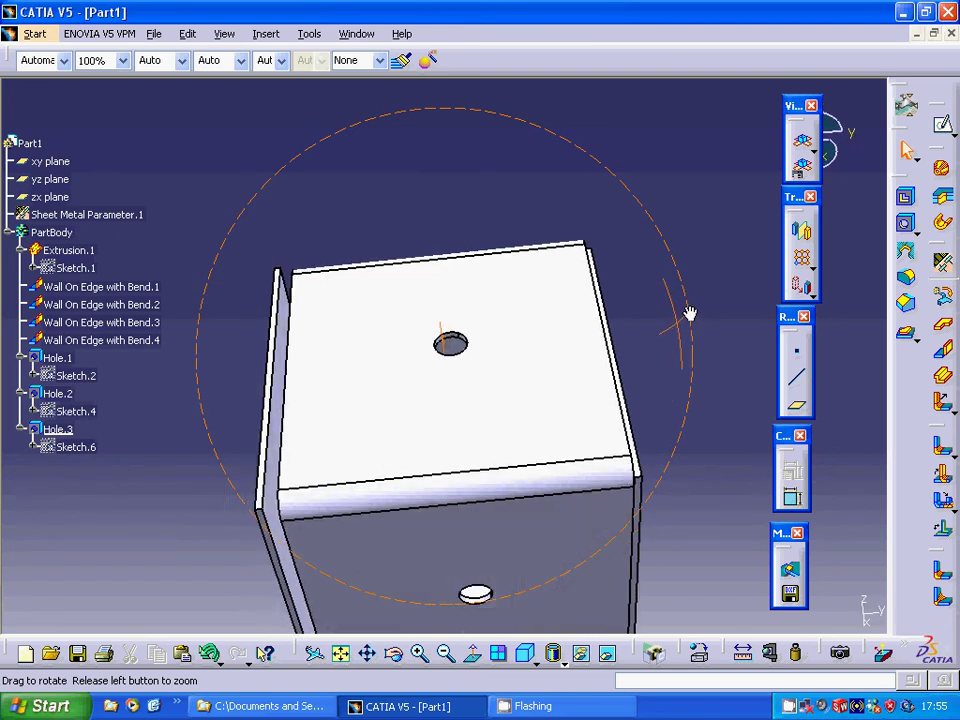
mouse_move(690, 314)
middle_mouse_down()
mouse_move(654, 343)
mouse_move(670, 343)
middle_mouse_up()
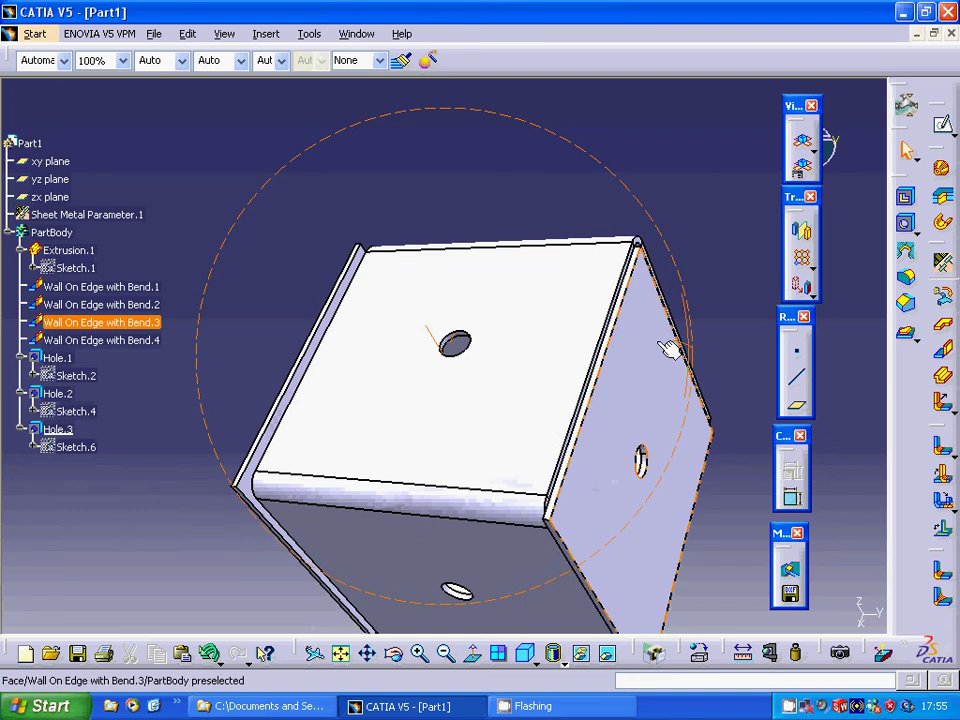
Set Wall On Edge with Bend.3 height to 95 mm and orbit to view the shortened wall
right_click(130, 305)
left_click(193, 291)
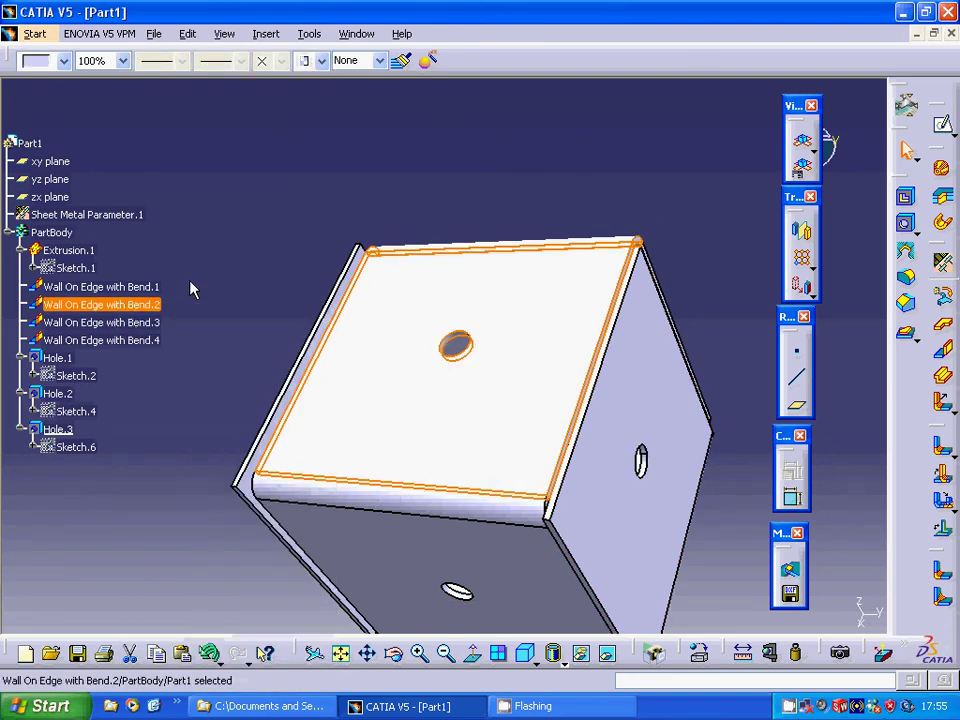
left_click(143, 324)
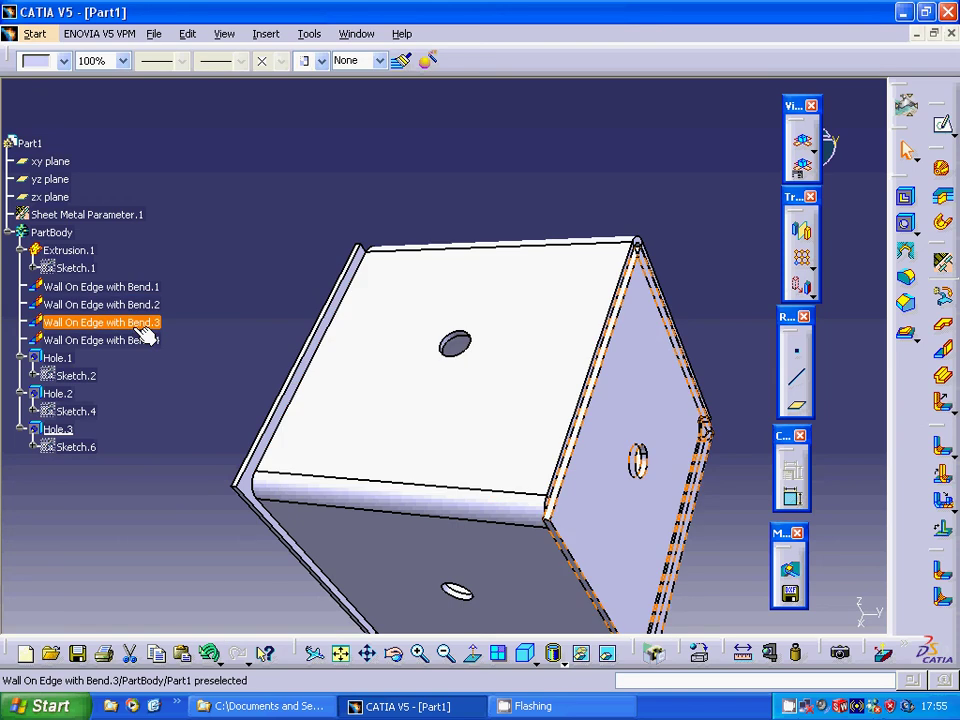
right_click(145, 330)
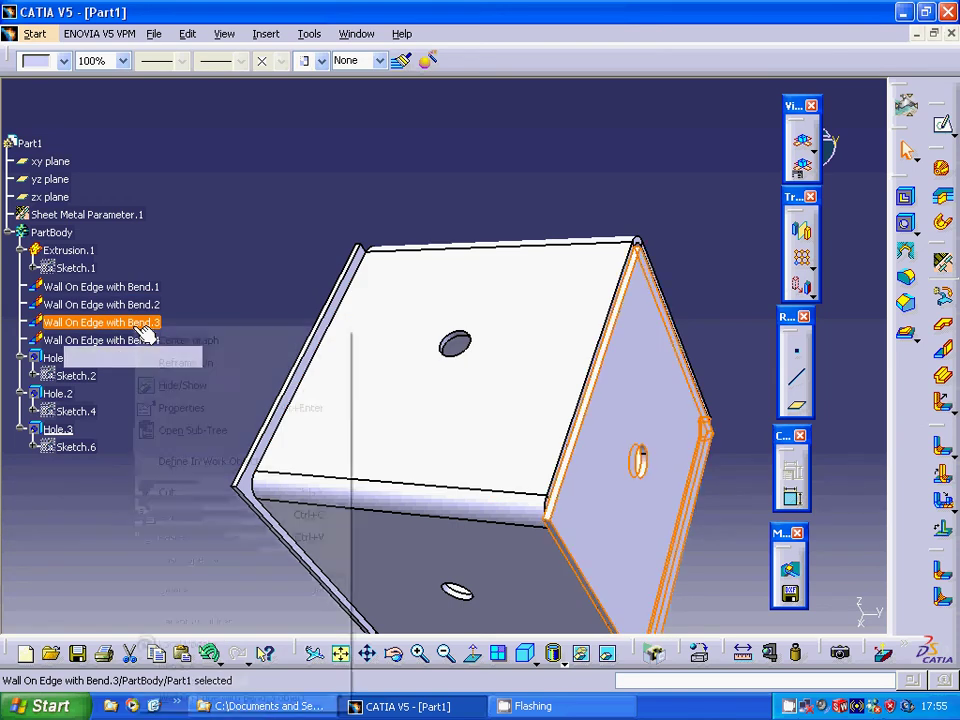
mouse_move(232, 697)
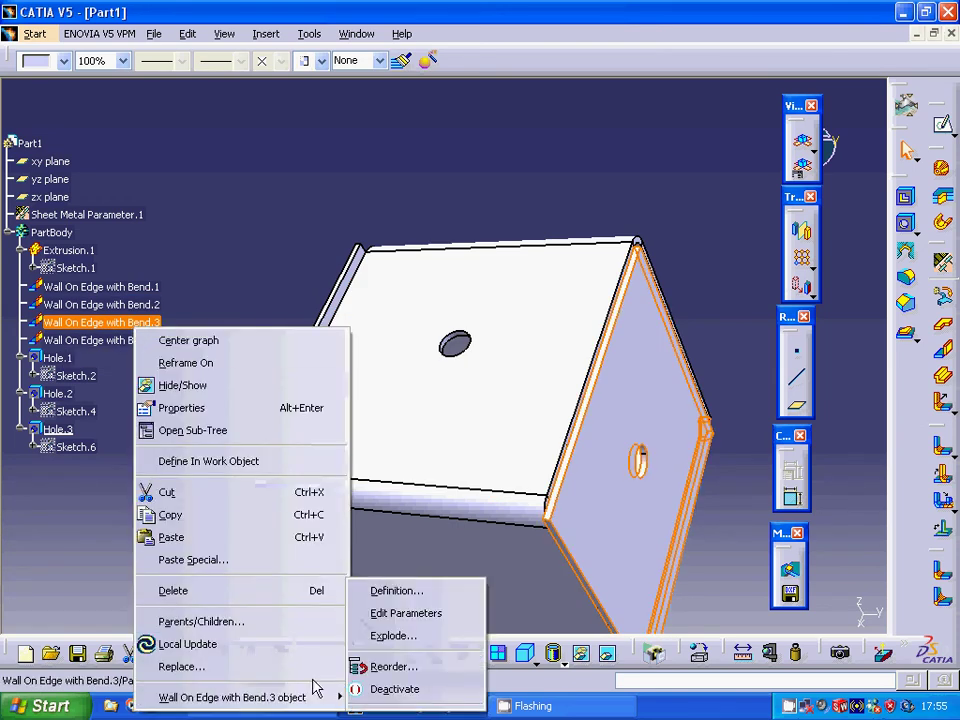
left_click(403, 582)
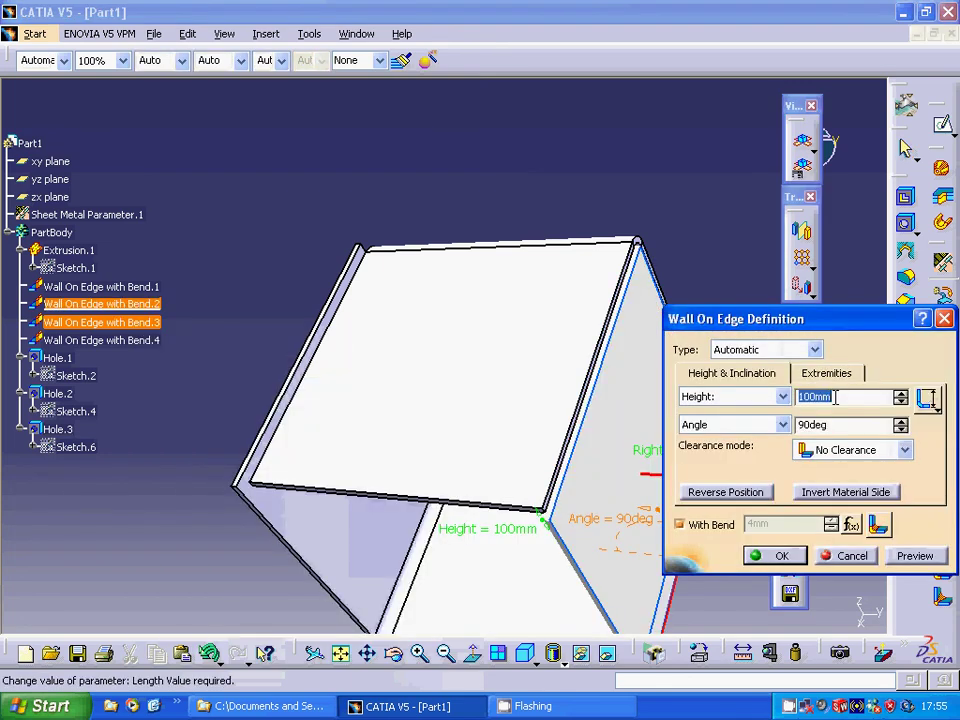
type("9")
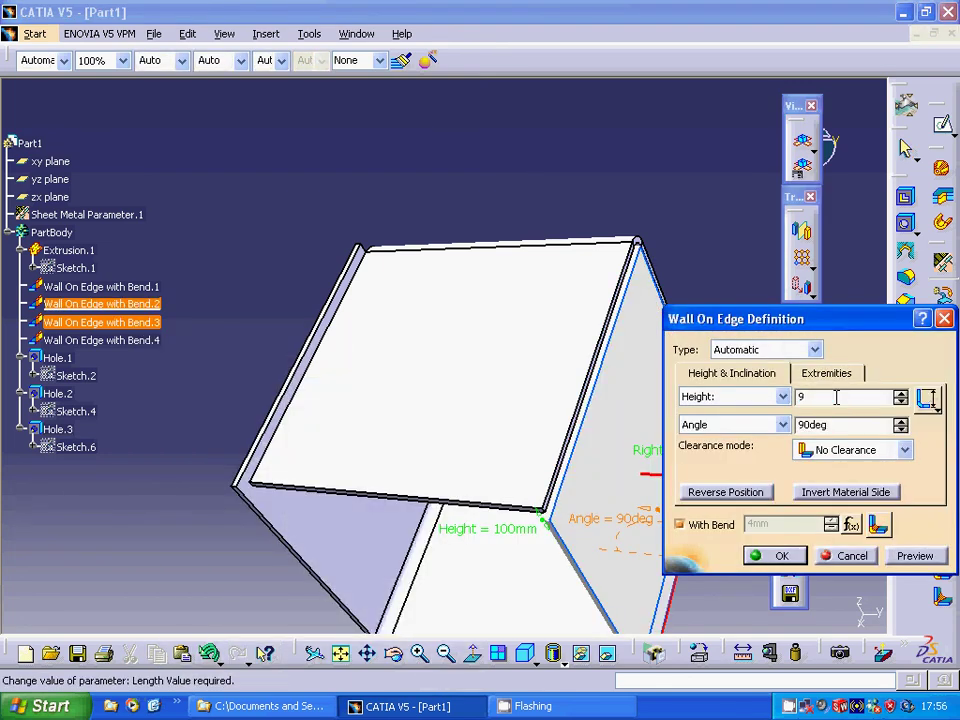
type("5")
left_click(778, 555)
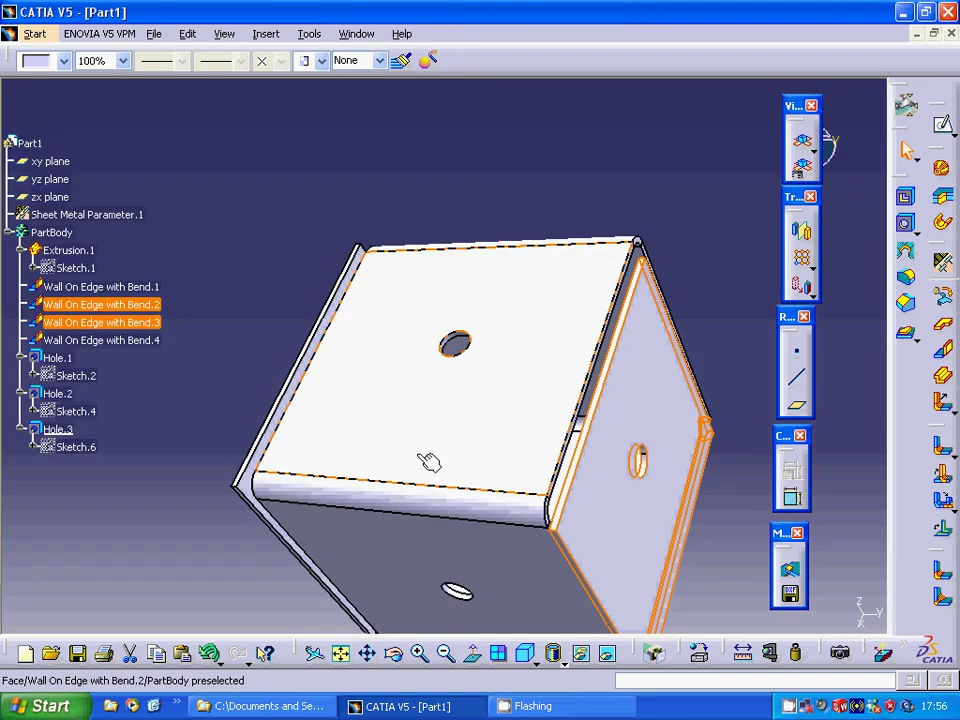
mouse_move(285, 233)
middle_mouse_down()
mouse_move(174, 290)
mouse_move(229, 311)
mouse_move(279, 285)
mouse_move(195, 296)
mouse_move(171, 334)
mouse_move(223, 332)
mouse_move(218, 339)
middle_mouse_up()
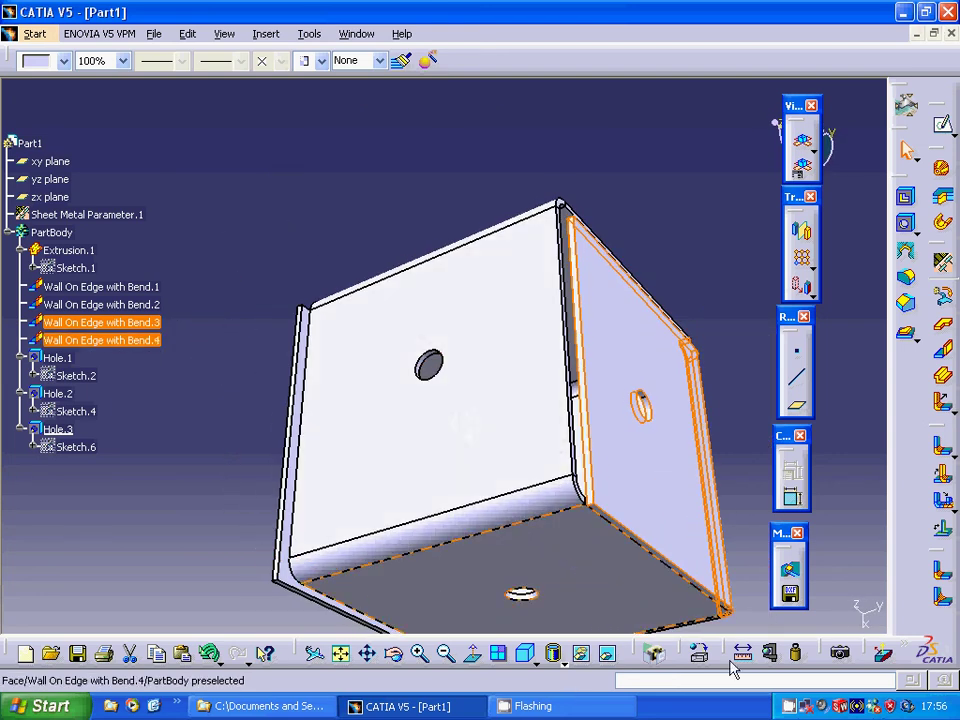
right_click(797, 708)
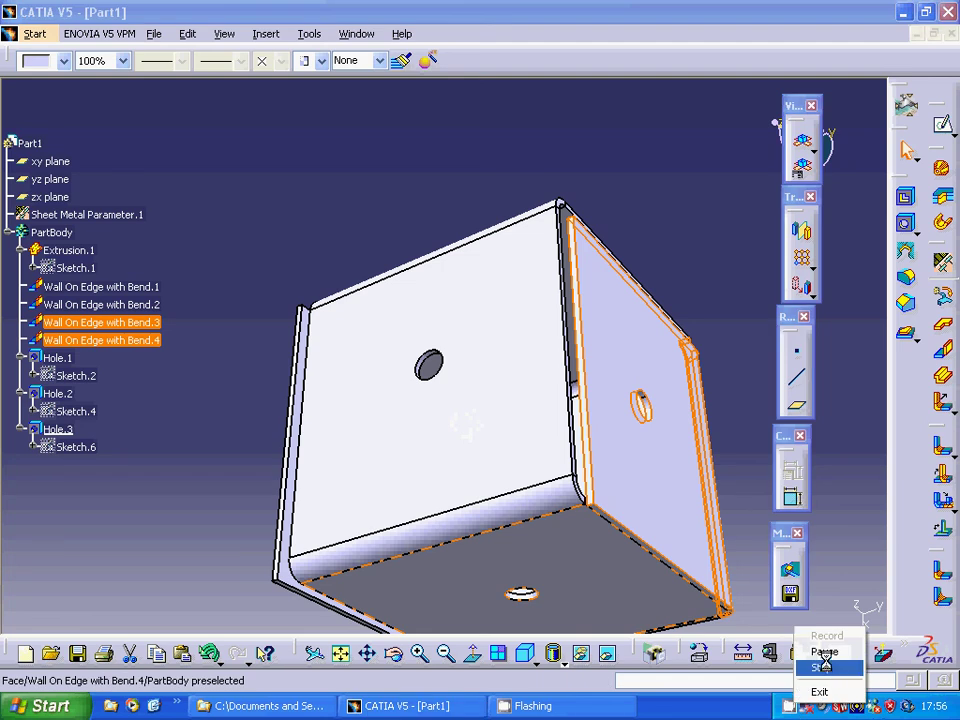